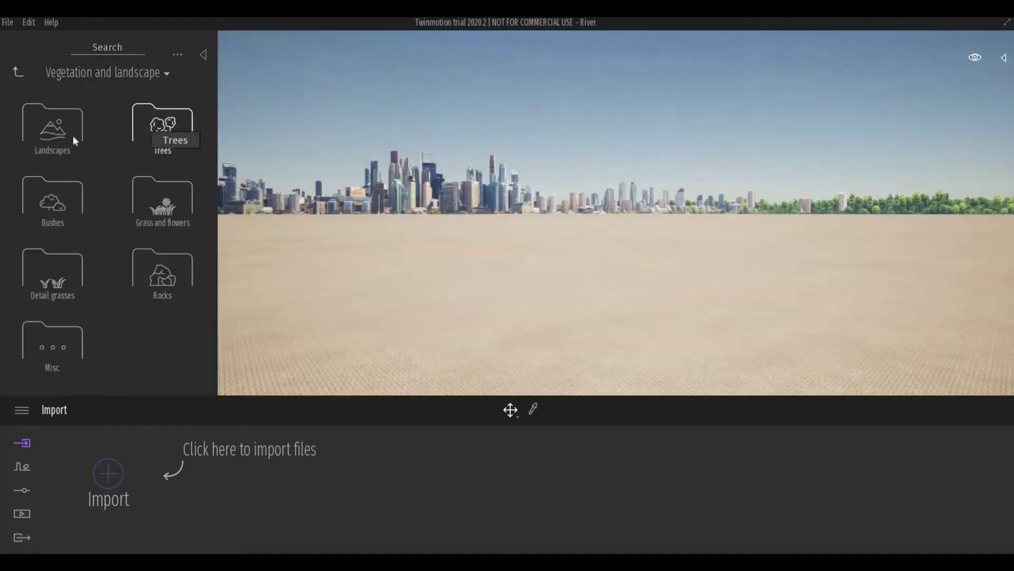
Add the Rocky grasslands landscape from the Landscapes library to the scene
{"action": "left_click", "coordinate": [74, 138]}
{"action": "left_click_drag", "start_coordinate": [199, 165], "coordinate": [347, 277]}
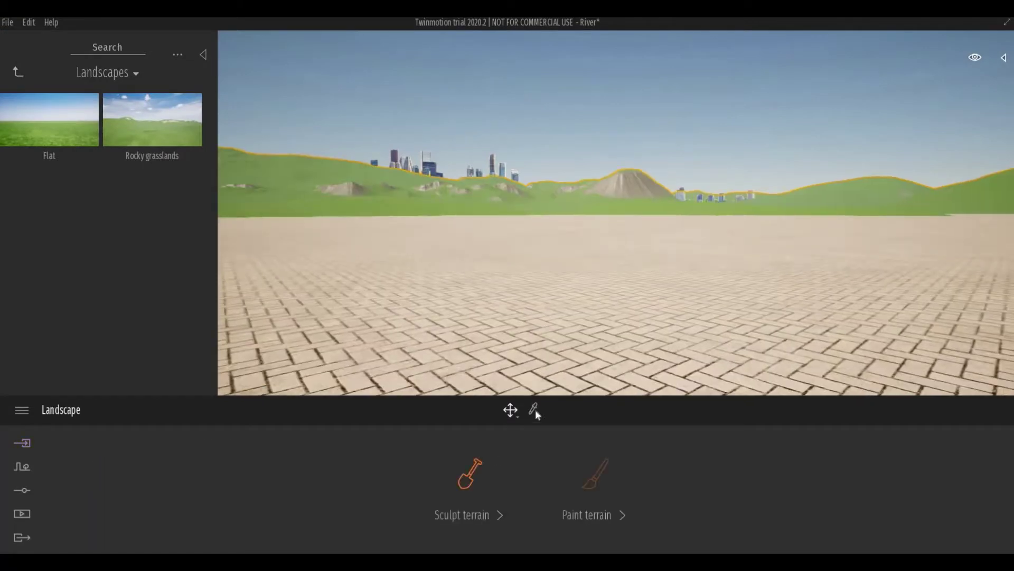
{"action": "left_click", "coordinate": [597, 523]}
{"action": "key", "text": "Escape"}
Sculpt a large grassy hill and a rocky mound beside the sandy river bed with Raise
{"action": "left_click", "coordinate": [469, 473]}
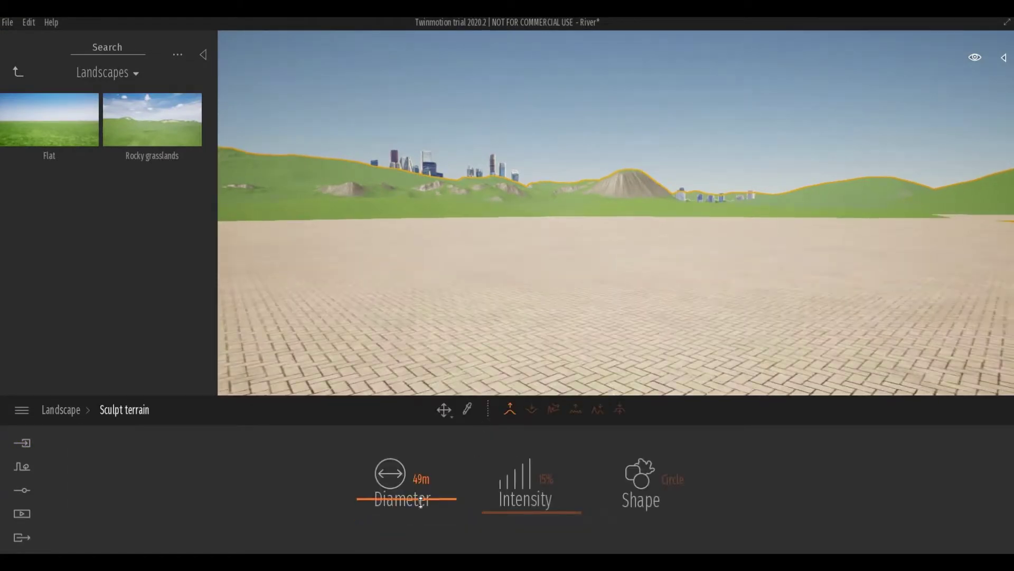
{"action": "left_click_drag", "start_coordinate": [444, 181], "coordinate": [606, 250]}
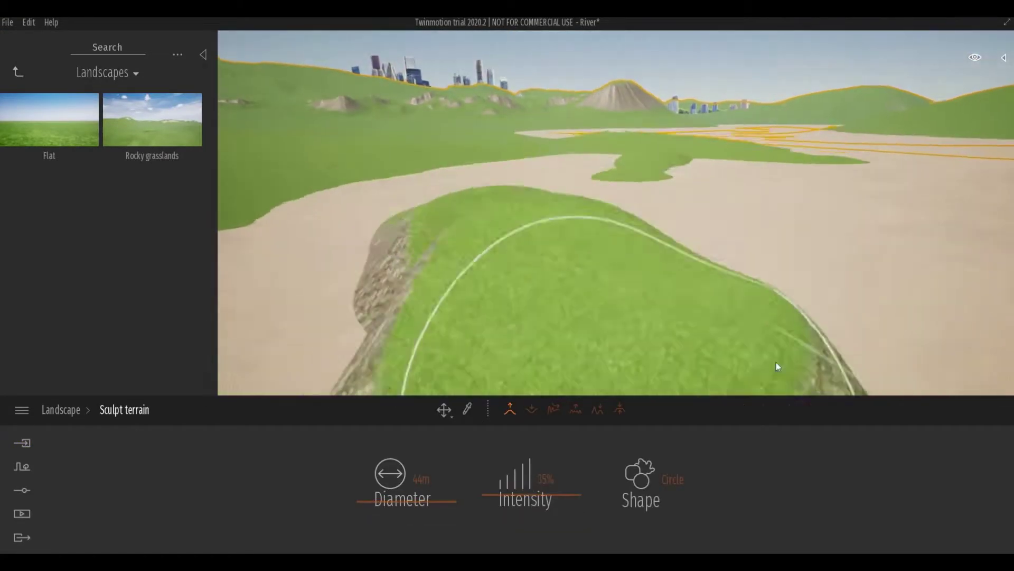
{"action": "mouse_move", "coordinate": [518, 196]}
{"action": "left_mouse_down"}
{"action": "mouse_move", "coordinate": [614, 183]}
{"action": "mouse_move", "coordinate": [708, 128]}
{"action": "left_mouse_up"}
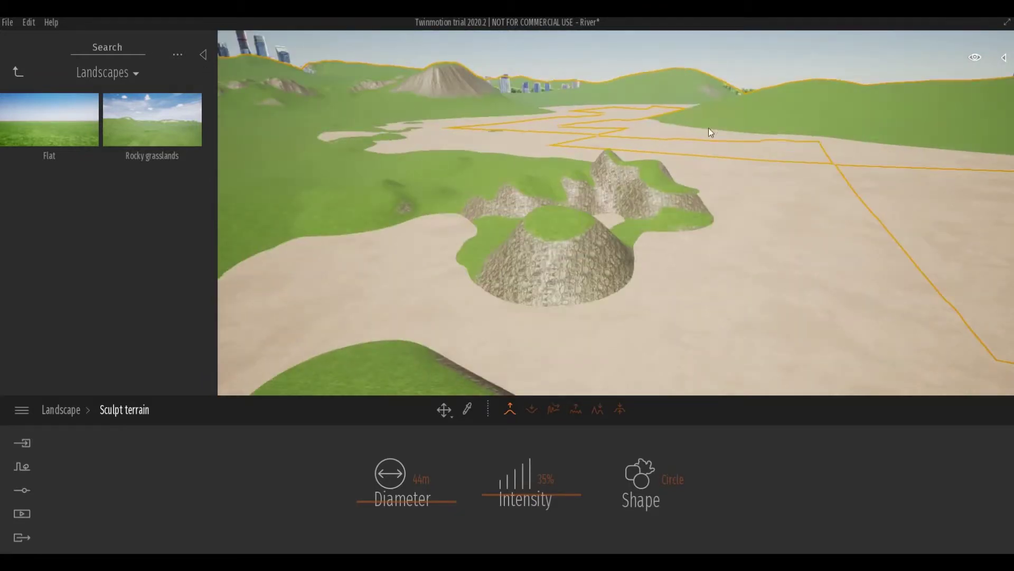
{"action": "key", "text": "Escape"}
{"action": "right_click_drag", "start_coordinate": [626, 199], "coordinate": [571, 170]}
Select the landscape and sculpt far-bank bumps and tall flat-topped foreground cliffs
{"action": "left_click", "coordinate": [22, 466]}
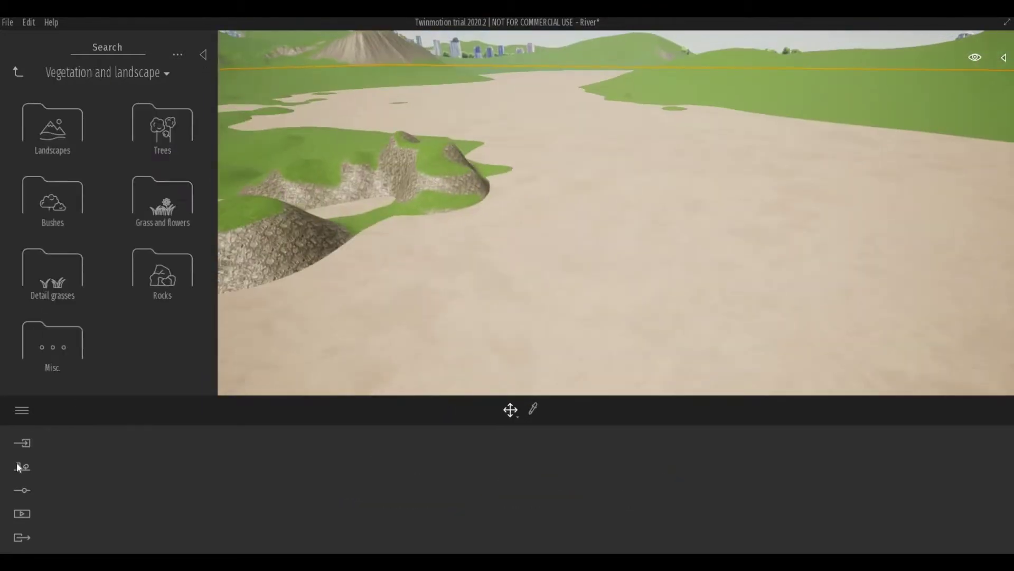
{"action": "left_click", "coordinate": [594, 475]}
{"action": "key", "text": "Escape"}
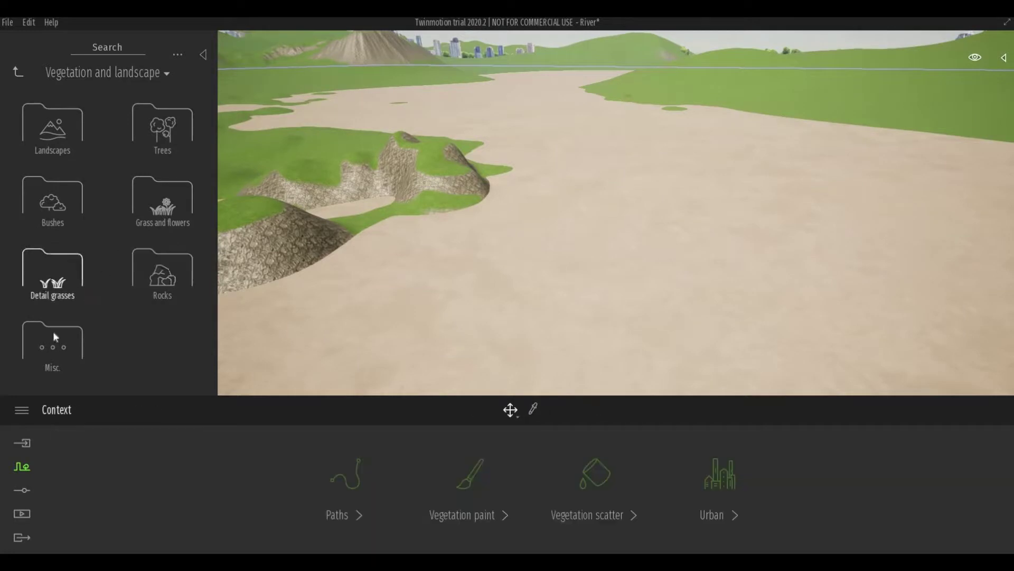
{"action": "left_click", "coordinate": [486, 328]}
{"action": "left_click", "coordinate": [467, 476]}
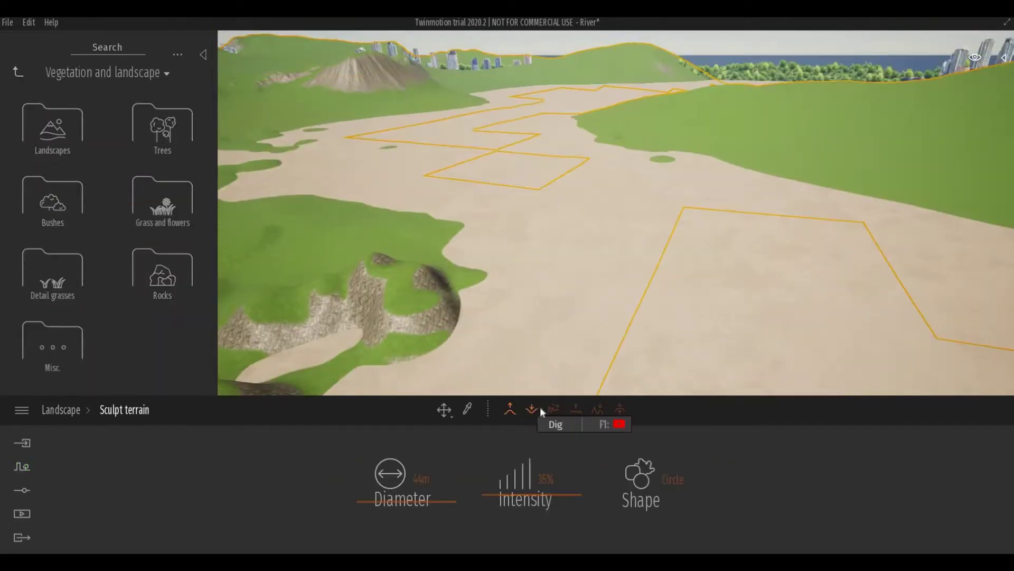
{"action": "left_click", "coordinate": [576, 409]}
{"action": "left_click_drag", "start_coordinate": [338, 135], "coordinate": [424, 118]}
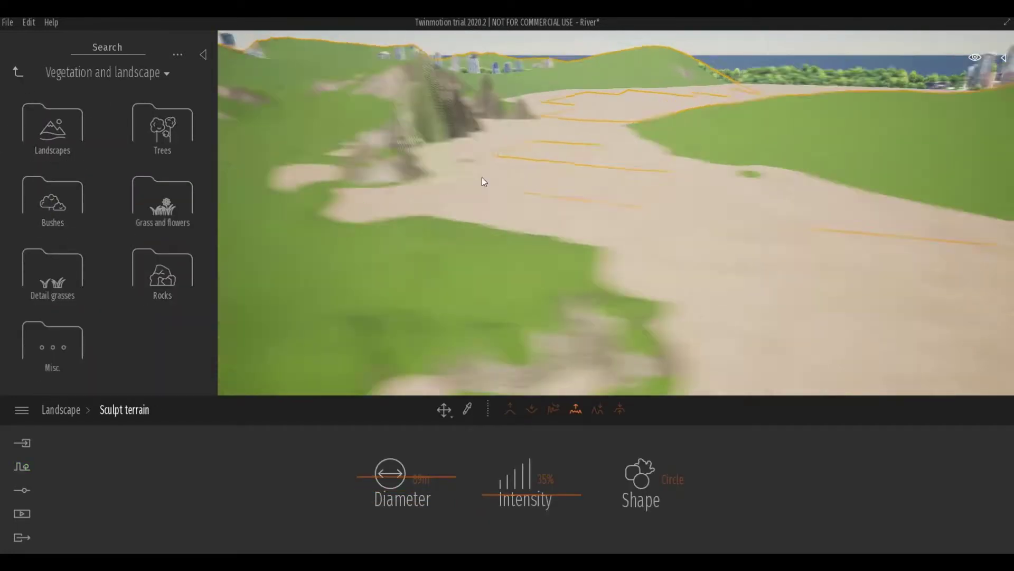
{"action": "right_click_drag", "start_coordinate": [482, 177], "coordinate": [465, 214]}
{"action": "mouse_move", "coordinate": [465, 214]}
{"action": "left_mouse_down"}
{"action": "mouse_move", "coordinate": [515, 109]}
{"action": "mouse_move", "coordinate": [521, 223]}
{"action": "mouse_move", "coordinate": [747, 274]}
{"action": "left_mouse_up"}
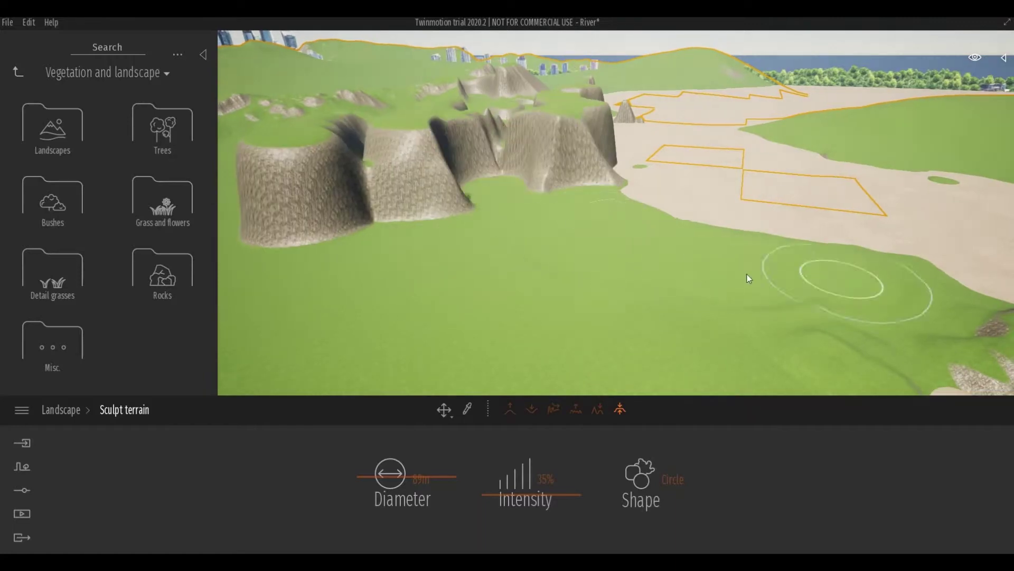
Raise mounds in the river bed and far hills, then cut brush diameter to 28m for the channel
{"action": "mouse_move", "coordinate": [656, 148]}
{"action": "right_mouse_down"}
{"action": "mouse_move", "coordinate": [677, 292]}
{"action": "mouse_move", "coordinate": [637, 140]}
{"action": "right_mouse_up"}
{"action": "mouse_move", "coordinate": [638, 140]}
{"action": "left_mouse_down"}
{"action": "mouse_move", "coordinate": [473, 136]}
{"action": "mouse_move", "coordinate": [465, 106]}
{"action": "mouse_move", "coordinate": [585, 218]}
{"action": "left_mouse_up"}
{"action": "mouse_move", "coordinate": [585, 218]}
{"action": "right_mouse_down"}
{"action": "mouse_move", "coordinate": [619, 258]}
{"action": "mouse_move", "coordinate": [465, 182]}
{"action": "mouse_move", "coordinate": [667, 87]}
{"action": "right_mouse_up"}
{"action": "mouse_move", "coordinate": [667, 87]}
{"action": "left_mouse_down"}
{"action": "mouse_move", "coordinate": [655, 97]}
{"action": "mouse_move", "coordinate": [385, 120]}
{"action": "left_mouse_up"}
{"action": "mouse_move", "coordinate": [386, 121]}
{"action": "right_mouse_down"}
{"action": "mouse_move", "coordinate": [585, 230]}
{"action": "mouse_move", "coordinate": [417, 164]}
{"action": "right_mouse_up"}
{"action": "mouse_move", "coordinate": [417, 165]}
{"action": "left_mouse_down"}
{"action": "mouse_move", "coordinate": [696, 216]}
{"action": "mouse_move", "coordinate": [495, 83]}
{"action": "left_mouse_up"}
{"action": "mouse_move", "coordinate": [495, 83]}
{"action": "right_mouse_down"}
{"action": "mouse_move", "coordinate": [686, 198]}
{"action": "mouse_move", "coordinate": [555, 317]}
{"action": "mouse_move", "coordinate": [367, 284]}
{"action": "mouse_move", "coordinate": [672, 189]}
{"action": "mouse_move", "coordinate": [795, 212]}
{"action": "mouse_move", "coordinate": [925, 108]}
{"action": "mouse_move", "coordinate": [718, 128]}
{"action": "mouse_move", "coordinate": [698, 336]}
{"action": "mouse_move", "coordinate": [799, 289]}
{"action": "right_mouse_up"}
{"action": "left_click_drag", "start_coordinate": [389, 511], "coordinate": [365, 511]}
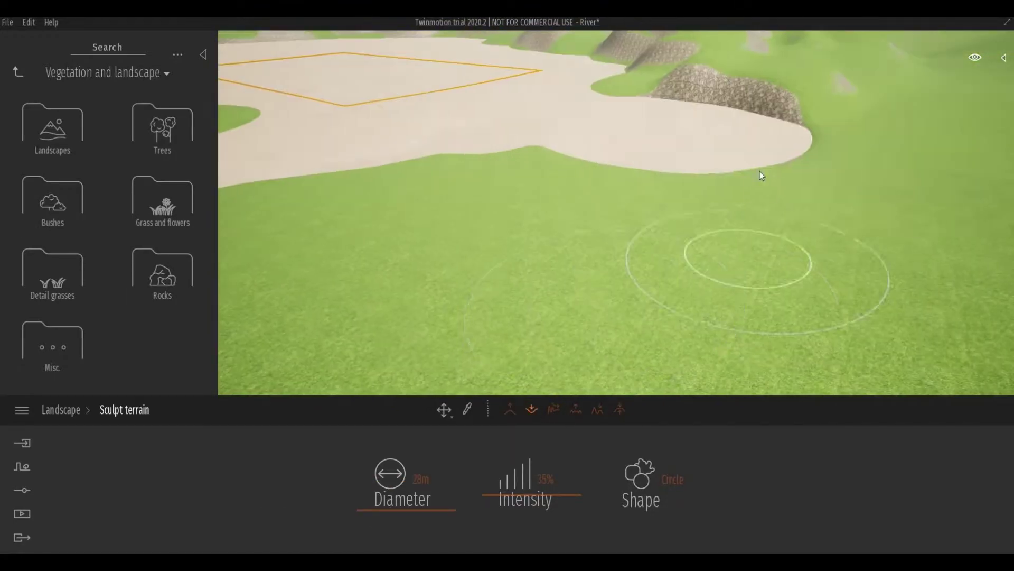
{"action": "mouse_move", "coordinate": [760, 171]}
{"action": "right_mouse_down"}
{"action": "mouse_move", "coordinate": [677, 167]}
{"action": "mouse_move", "coordinate": [592, 291]}
{"action": "mouse_move", "coordinate": [692, 196]}
{"action": "mouse_move", "coordinate": [673, 344]}
{"action": "mouse_move", "coordinate": [722, 219]}
{"action": "mouse_move", "coordinate": [673, 284]}
{"action": "mouse_move", "coordinate": [909, 206]}
{"action": "mouse_move", "coordinate": [510, 294]}
{"action": "mouse_move", "coordinate": [714, 186]}
{"action": "right_mouse_up"}
Apply River 02 water from Materials > Water to the sand river bed and resume sculpting
{"action": "left_click", "coordinate": [18, 72]}
{"action": "left_click", "coordinate": [63, 151]}
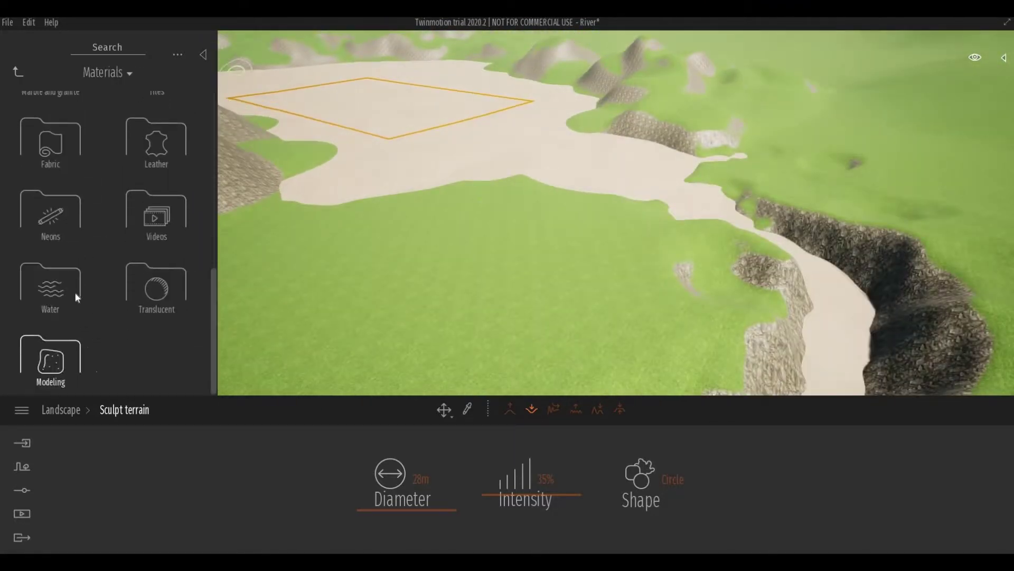
{"action": "left_click", "coordinate": [69, 291]}
{"action": "left_click_drag", "start_coordinate": [163, 191], "coordinate": [697, 172]}
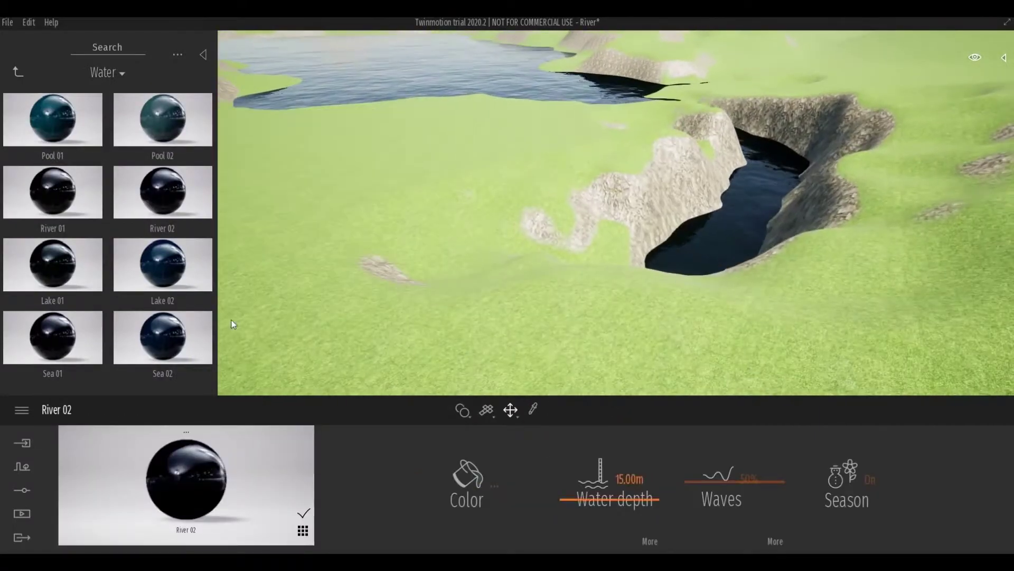
{"action": "left_click", "coordinate": [533, 409]}
{"action": "mouse_move", "coordinate": [667, 303]}
{"action": "right_mouse_down"}
{"action": "mouse_move", "coordinate": [592, 364]}
{"action": "mouse_move", "coordinate": [631, 109]}
{"action": "mouse_move", "coordinate": [775, 230]}
{"action": "mouse_move", "coordinate": [437, 303]}
{"action": "mouse_move", "coordinate": [486, 328]}
{"action": "mouse_move", "coordinate": [636, 347]}
{"action": "mouse_move", "coordinate": [919, 208]}
{"action": "mouse_move", "coordinate": [815, 287]}
{"action": "mouse_move", "coordinate": [371, 284]}
{"action": "mouse_move", "coordinate": [398, 315]}
{"action": "mouse_move", "coordinate": [405, 287]}
{"action": "mouse_move", "coordinate": [776, 345]}
{"action": "mouse_move", "coordinate": [713, 276]}
{"action": "mouse_move", "coordinate": [605, 345]}
{"action": "mouse_move", "coordinate": [759, 245]}
{"action": "mouse_move", "coordinate": [570, 351]}
{"action": "mouse_move", "coordinate": [463, 233]}
{"action": "right_mouse_up"}
Dig the river channel further left into a long narrow canyon
{"action": "left_click", "coordinate": [759, 246]}
{"action": "left_click_drag", "start_coordinate": [460, 229], "coordinate": [260, 217]}
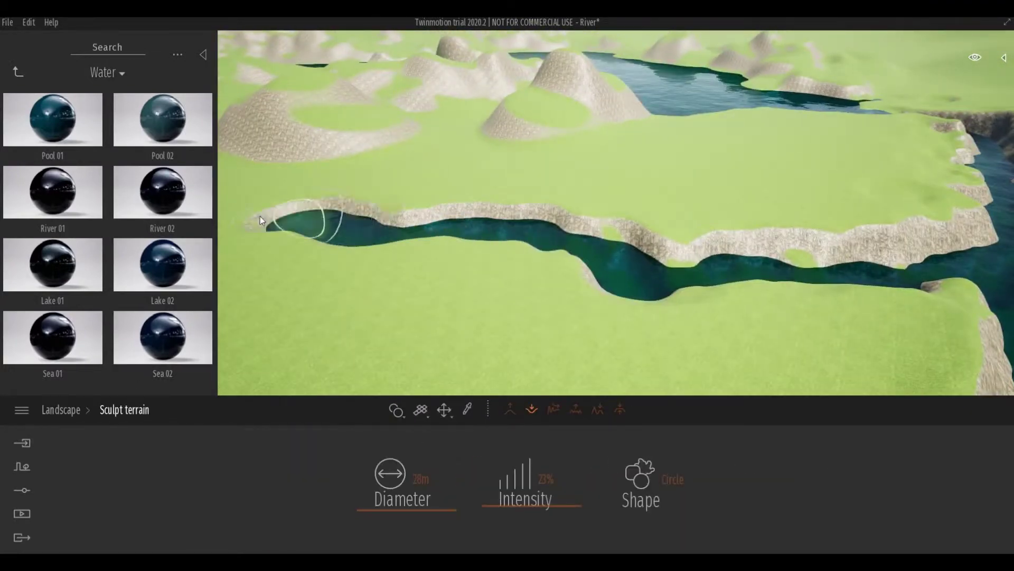
{"action": "mouse_move", "coordinate": [260, 217]}
{"action": "right_mouse_down"}
{"action": "mouse_move", "coordinate": [273, 340]}
{"action": "mouse_move", "coordinate": [681, 315]}
{"action": "mouse_move", "coordinate": [816, 265]}
{"action": "mouse_move", "coordinate": [838, 174]}
{"action": "mouse_move", "coordinate": [663, 157]}
{"action": "mouse_move", "coordinate": [598, 119]}
{"action": "right_mouse_up"}
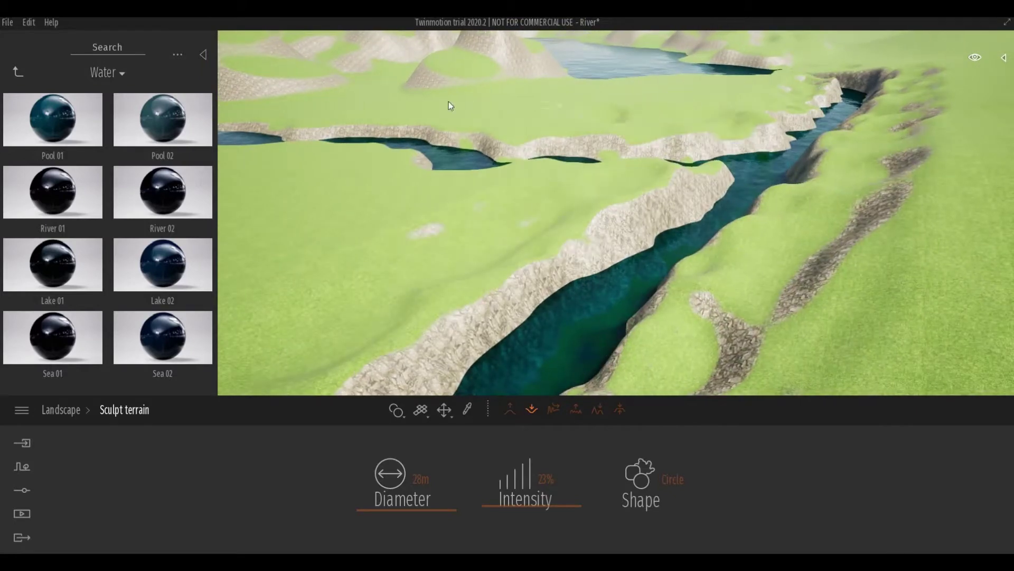
{"action": "mouse_move", "coordinate": [449, 101]}
{"action": "right_mouse_down"}
{"action": "mouse_move", "coordinate": [499, 226]}
{"action": "mouse_move", "coordinate": [709, 189]}
{"action": "mouse_move", "coordinate": [815, 238]}
{"action": "mouse_move", "coordinate": [263, 258]}
{"action": "mouse_move", "coordinate": [499, 400]}
{"action": "mouse_move", "coordinate": [494, 205]}
{"action": "mouse_move", "coordinate": [771, 136]}
{"action": "right_mouse_up"}
Raise the brush intensity to 38% and sculpt rocky patches across the grassy slopes
{"action": "left_click_drag", "start_coordinate": [515, 496], "coordinate": [550, 497]}
{"action": "right_click_drag", "start_coordinate": [634, 222], "coordinate": [815, 253]}
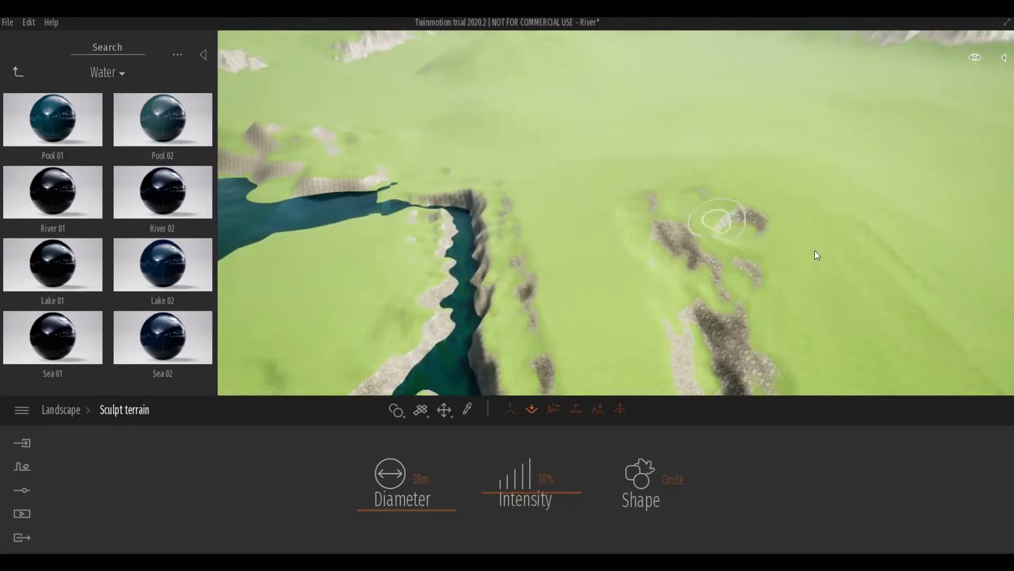
{"action": "mouse_move", "coordinate": [816, 254]}
{"action": "left_mouse_down"}
{"action": "mouse_move", "coordinate": [536, 165]}
{"action": "mouse_move", "coordinate": [592, 245]}
{"action": "left_mouse_up"}
{"action": "right_click_drag", "start_coordinate": [248, 286], "coordinate": [500, 348]}
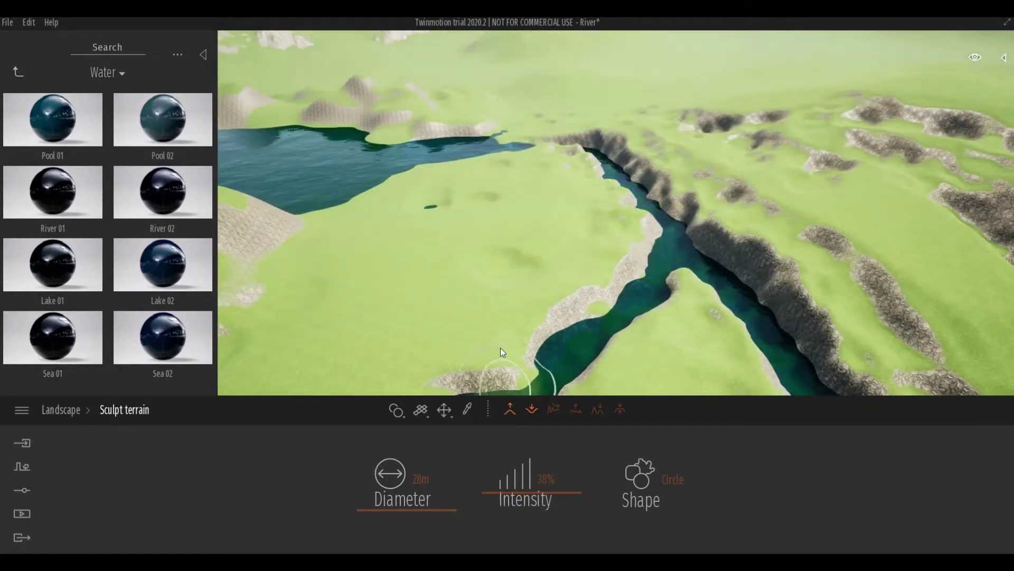
{"action": "right_click_drag", "start_coordinate": [395, 249], "coordinate": [648, 173]}
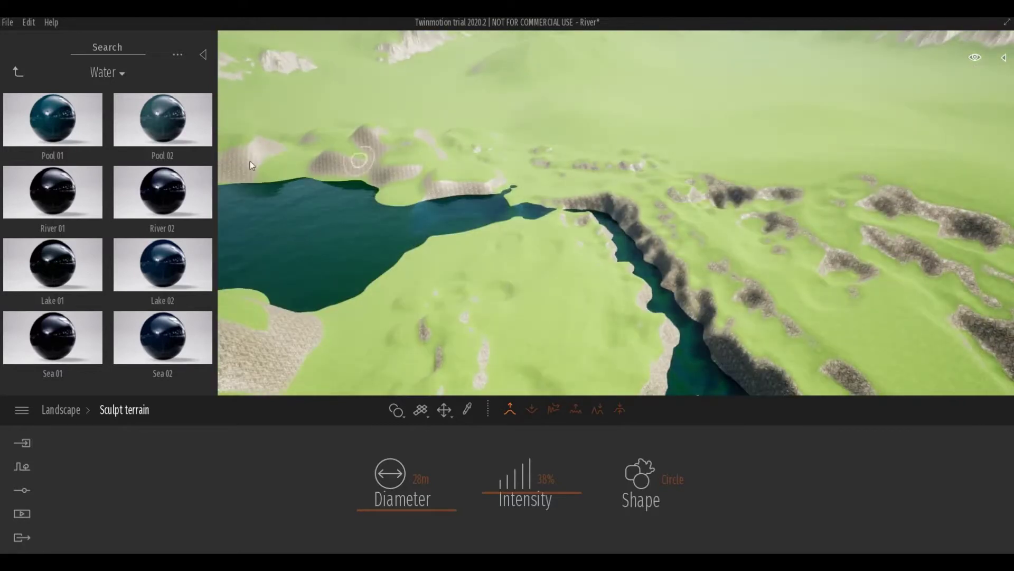
Add Colorado Spruce, Austrian Pine and Lawsony Falsecypress to the vegetation paint list
{"action": "left_click", "coordinate": [18, 72]}
{"action": "scroll", "coordinate": [35, 299], "scroll_direction": "down", "scroll_amount": 2}
{"action": "left_click", "coordinate": [17, 72]}
{"action": "left_click", "coordinate": [22, 467]}
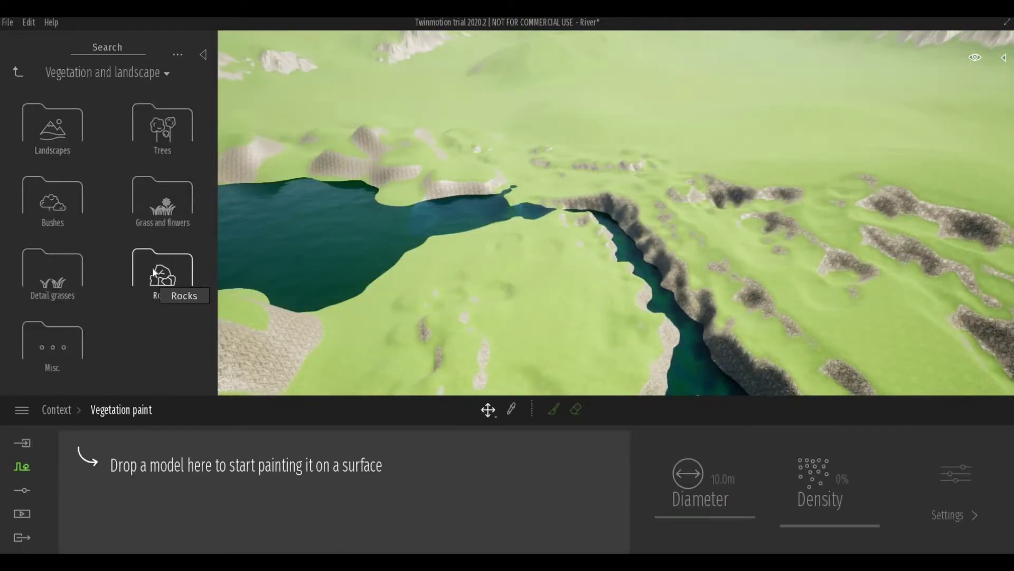
{"action": "left_click", "coordinate": [162, 127]}
{"action": "scroll", "coordinate": [106, 237], "scroll_direction": "down", "scroll_amount": 2}
{"action": "left_click_drag", "start_coordinate": [156, 264], "coordinate": [123, 470]}
{"action": "left_click_drag", "start_coordinate": [156, 338], "coordinate": [228, 470]}
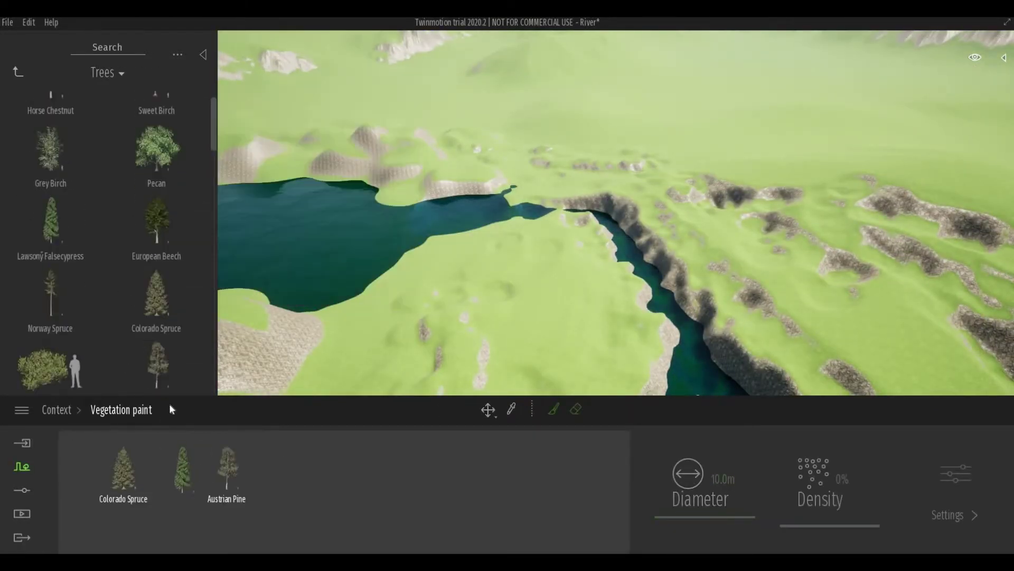
{"action": "left_click_drag", "start_coordinate": [50, 191], "coordinate": [330, 470]}
{"action": "scroll", "coordinate": [106, 237], "scroll_direction": "down", "scroll_amount": 2}
Select all three trees, set density to 55%, and paint them along the canyon banks
{"action": "key", "text": "ctrl+a"}
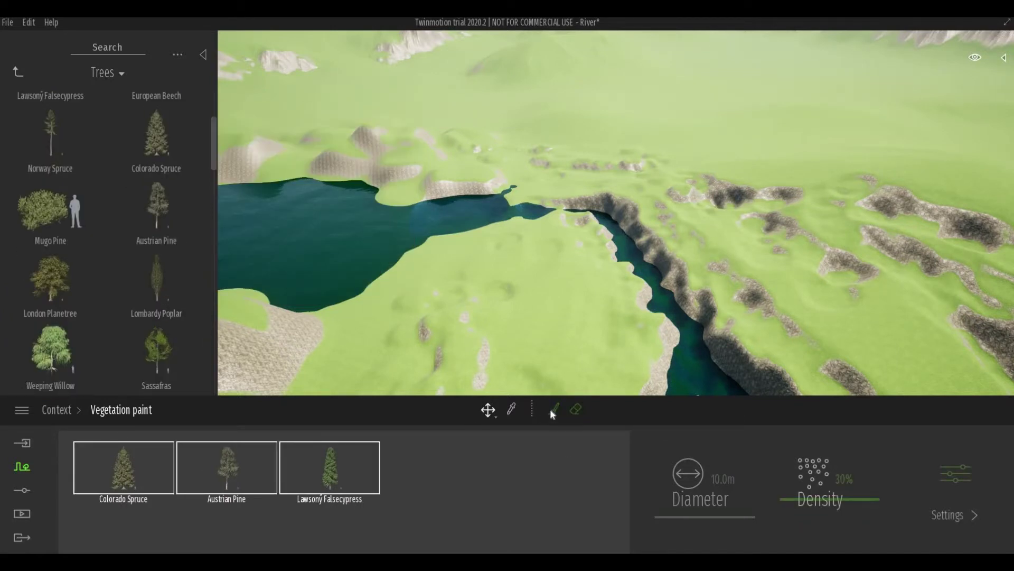
{"action": "left_click_drag", "start_coordinate": [819, 488], "coordinate": [845, 489]}
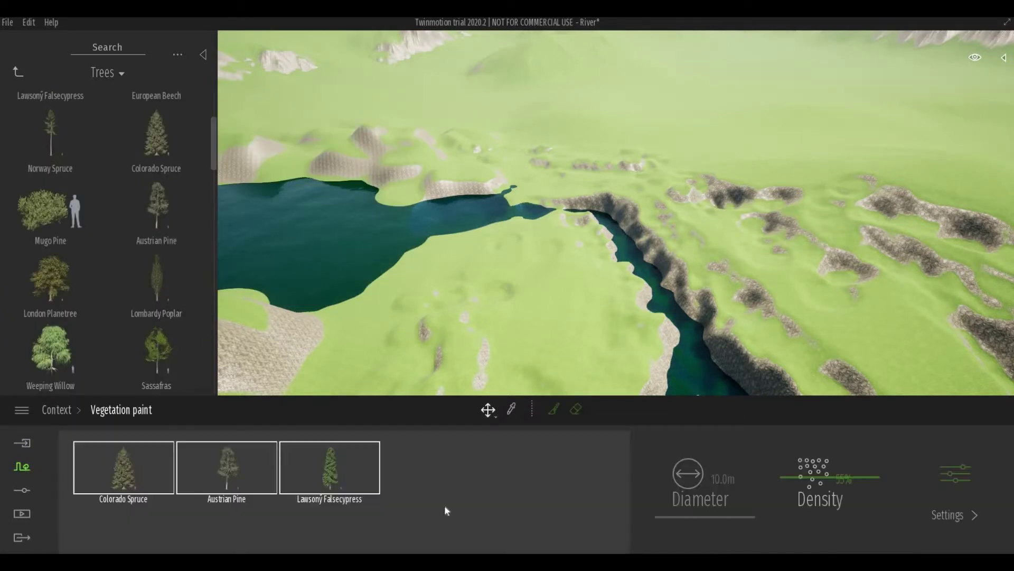
{"action": "left_click", "coordinate": [553, 408]}
{"action": "mouse_move", "coordinate": [555, 319]}
{"action": "left_mouse_down"}
{"action": "mouse_move", "coordinate": [368, 303]}
{"action": "mouse_move", "coordinate": [749, 243]}
{"action": "left_mouse_up"}
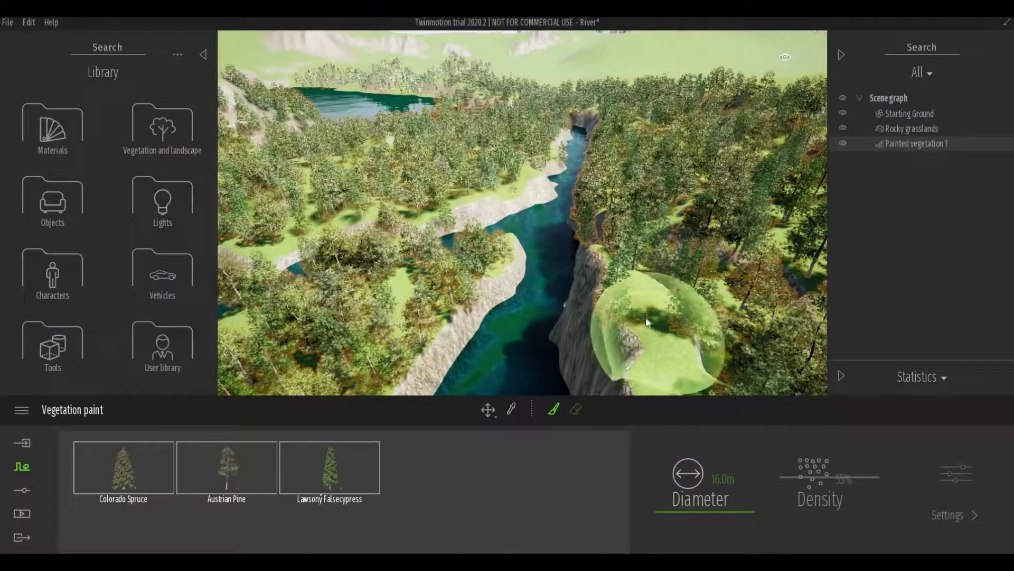
Reshape the right-hand cliff and raise a mound inside the river
{"action": "scroll", "coordinate": [681, 274], "scroll_direction": "up", "scroll_amount": 3}
{"action": "left_click", "coordinate": [650, 325]}
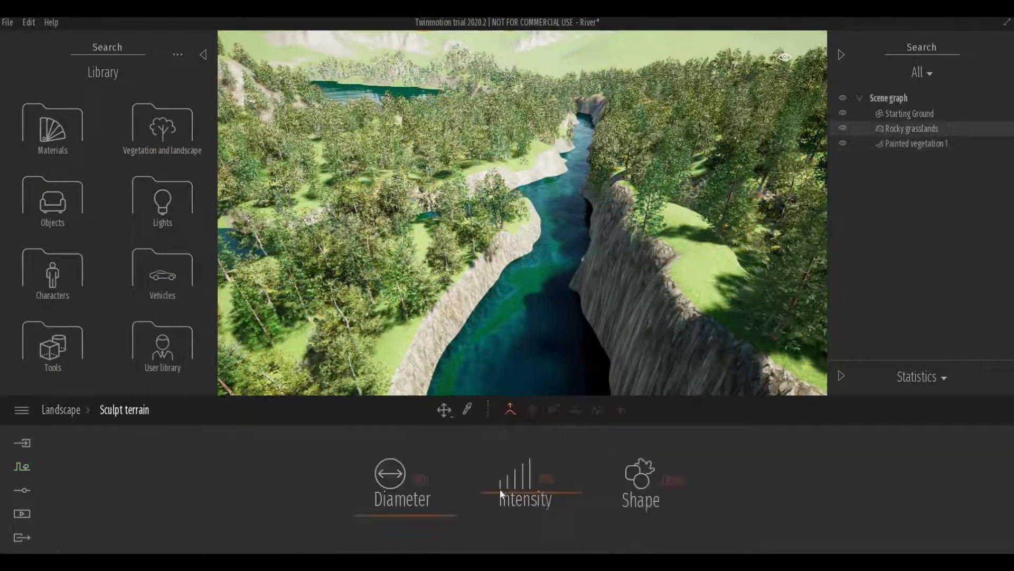
{"action": "mouse_move", "coordinate": [616, 259]}
{"action": "left_mouse_down"}
{"action": "mouse_move", "coordinate": [651, 297]}
{"action": "mouse_move", "coordinate": [641, 251]}
{"action": "mouse_move", "coordinate": [601, 240]}
{"action": "mouse_move", "coordinate": [657, 378]}
{"action": "left_mouse_up"}
{"action": "scroll", "coordinate": [657, 378], "scroll_direction": "up", "scroll_amount": 3}
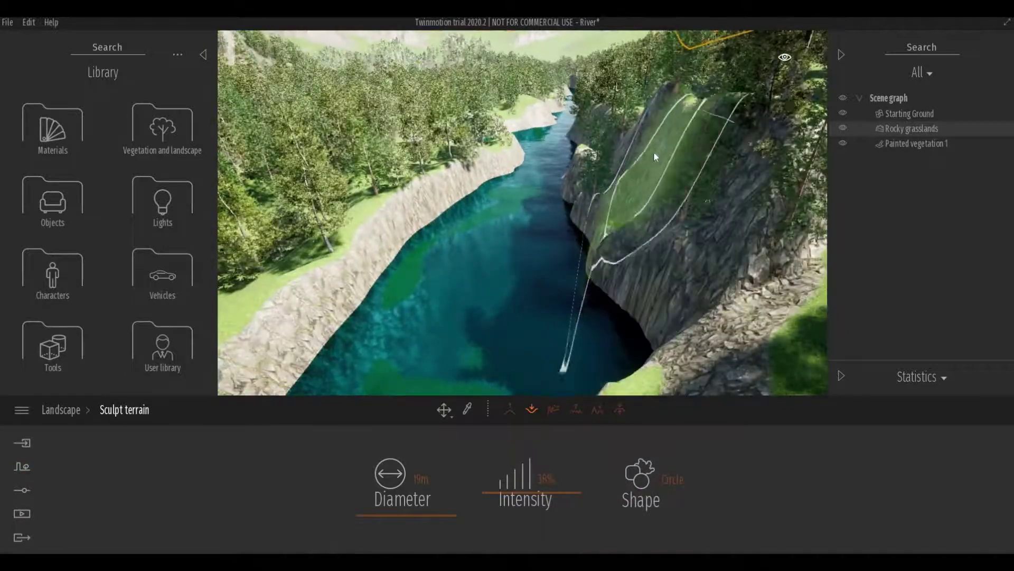
{"action": "left_click", "coordinate": [510, 408]}
{"action": "scroll", "coordinate": [496, 360], "scroll_direction": "up", "scroll_amount": 2}
{"action": "mouse_move", "coordinate": [496, 365]}
{"action": "left_mouse_down"}
{"action": "mouse_move", "coordinate": [516, 344]}
{"action": "mouse_move", "coordinate": [527, 215]}
{"action": "mouse_move", "coordinate": [515, 306]}
{"action": "left_mouse_up"}
Lower the left bank into a low grassy bay meeting the water
{"action": "left_click", "coordinate": [619, 409]}
{"action": "left_click", "coordinate": [531, 408]}
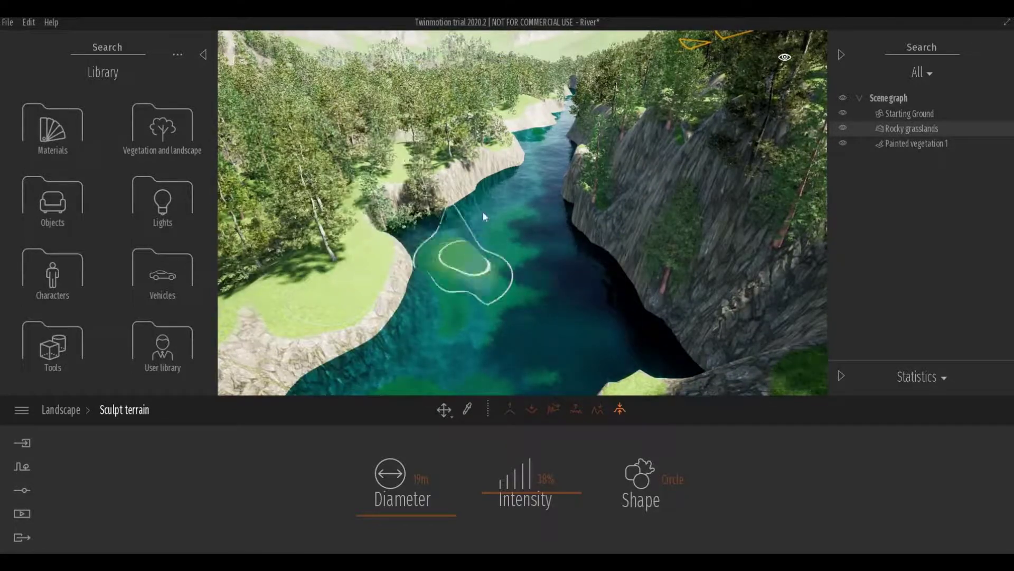
{"action": "mouse_move", "coordinate": [482, 211]}
{"action": "left_mouse_down"}
{"action": "mouse_move", "coordinate": [380, 271]}
{"action": "mouse_move", "coordinate": [405, 330]}
{"action": "mouse_move", "coordinate": [442, 290]}
{"action": "left_mouse_up"}
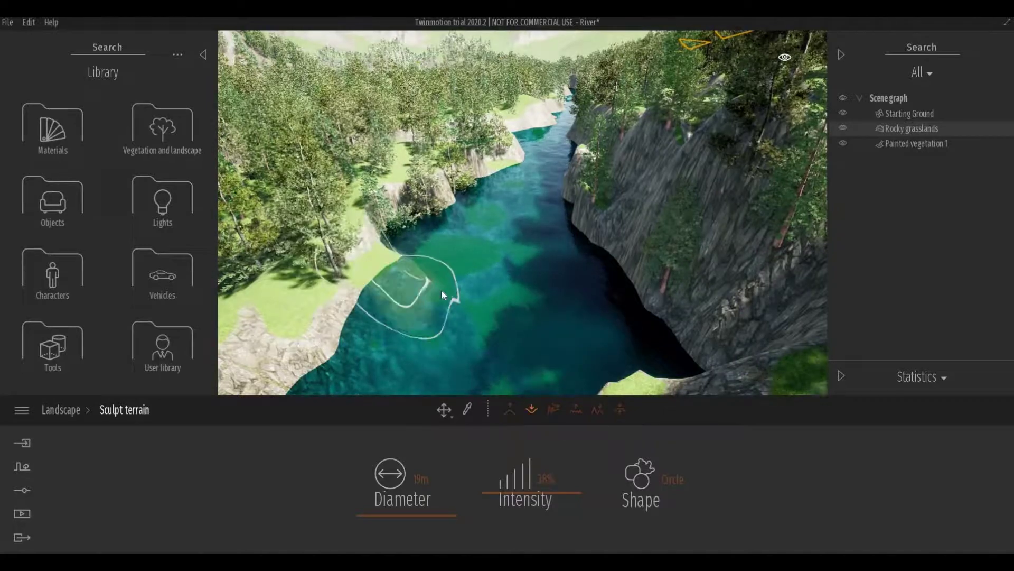
{"action": "left_click", "coordinate": [620, 408]}
{"action": "left_click", "coordinate": [553, 408]}
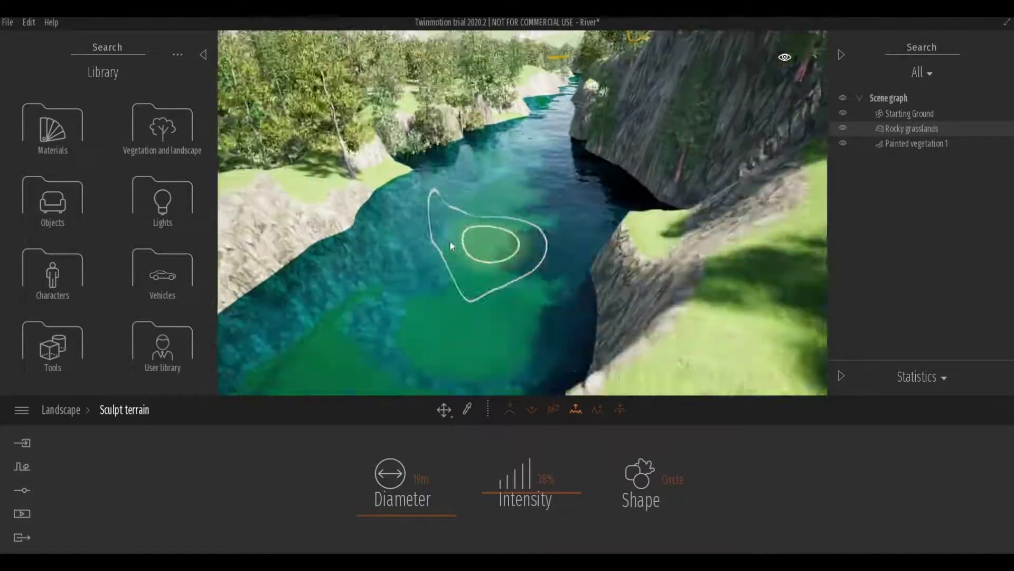
{"action": "left_click", "coordinate": [424, 166]}
Select Rocky grasslands, browse its paint textures such as Gravel, and return to the sculpting brushes
{"action": "right_click_drag", "start_coordinate": [442, 155], "coordinate": [516, 226]}
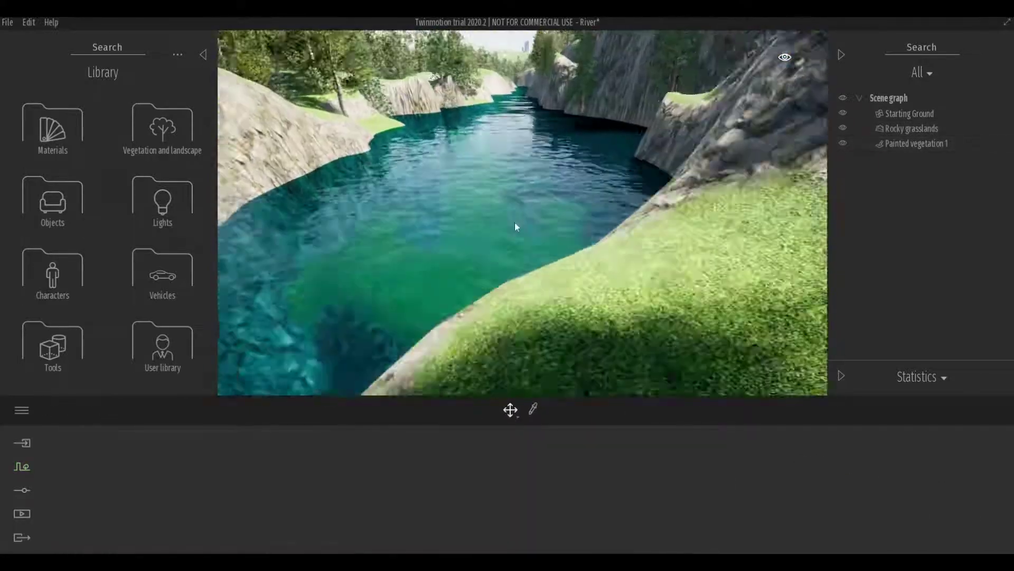
{"action": "left_click", "coordinate": [517, 227]}
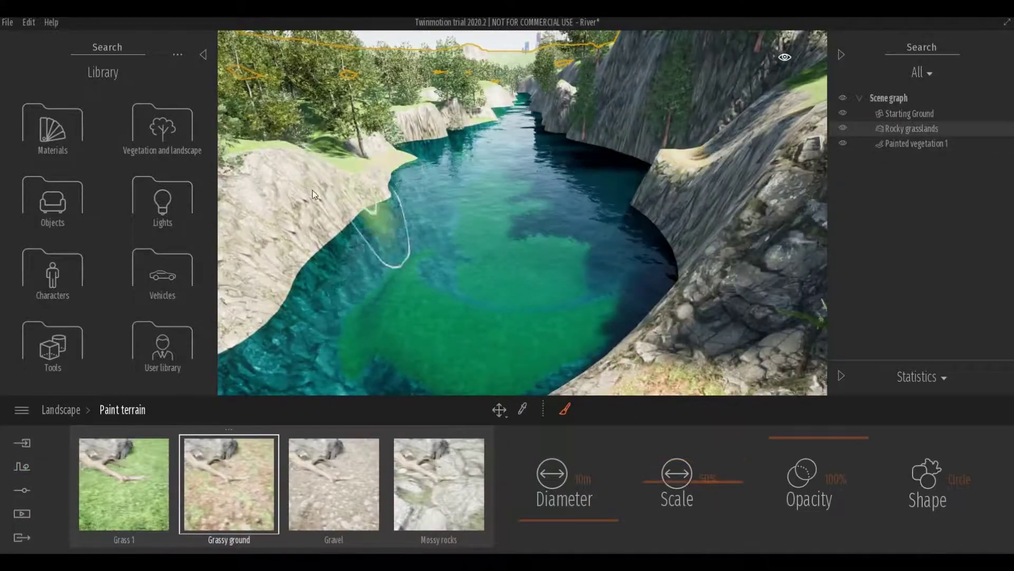
{"action": "right_click_drag", "start_coordinate": [640, 193], "coordinate": [386, 194]}
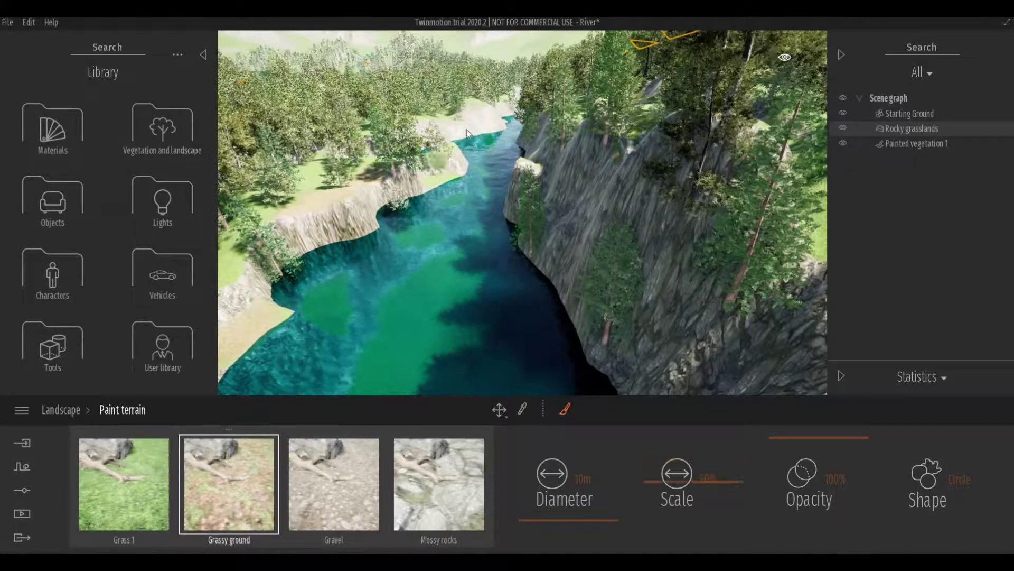
{"action": "scroll", "coordinate": [325, 264], "scroll_direction": "down", "scroll_amount": 5}
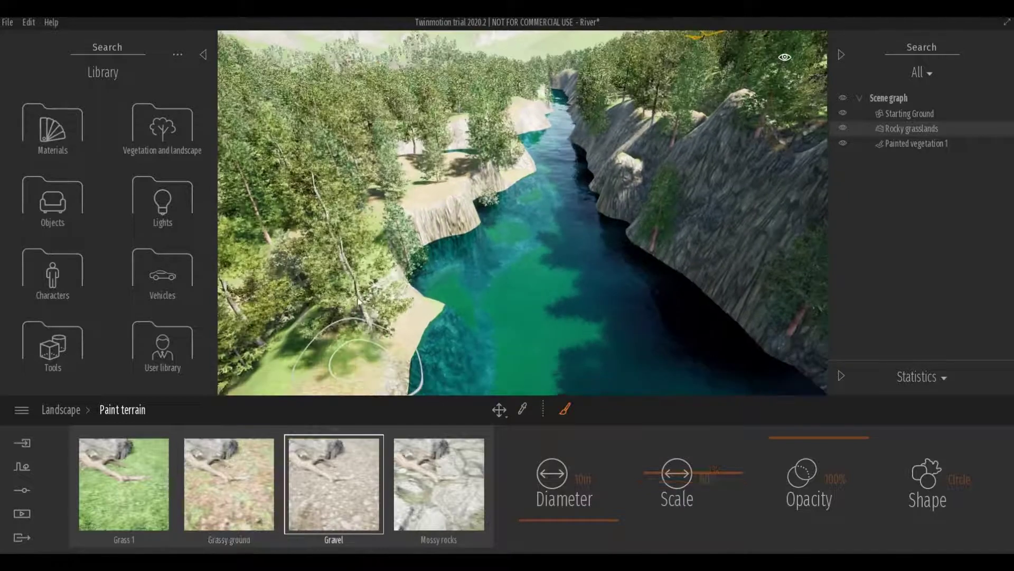
{"action": "left_click", "coordinate": [472, 486]}
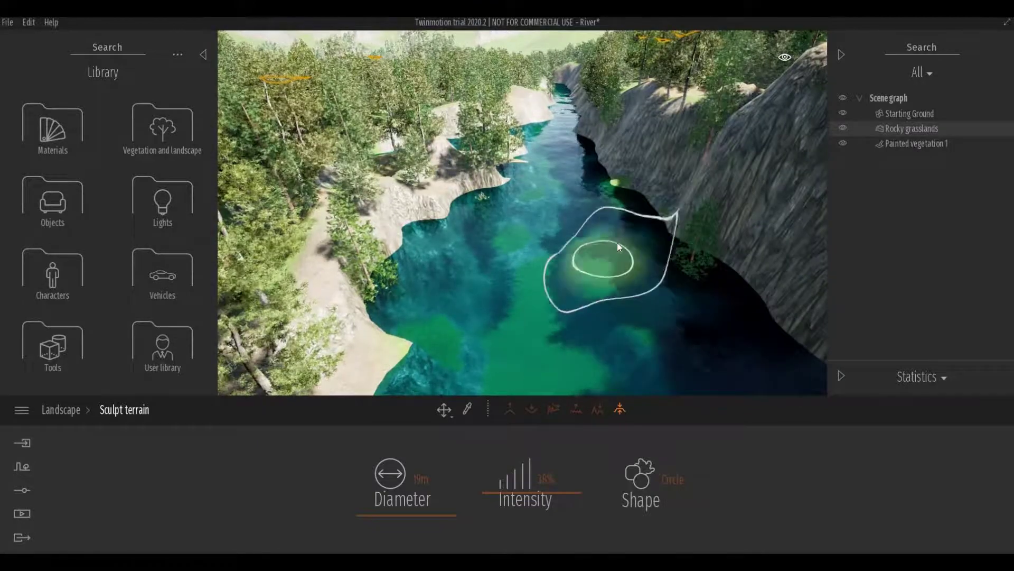
Raise a bulge on the right cliff, flatten it into a grassy plateau, and flatten the left bank
{"action": "left_click_drag", "start_coordinate": [593, 260], "coordinate": [680, 317]}
{"action": "mouse_move", "coordinate": [623, 217]}
{"action": "left_mouse_down"}
{"action": "mouse_move", "coordinate": [726, 269]}
{"action": "mouse_move", "coordinate": [565, 317]}
{"action": "left_mouse_up"}
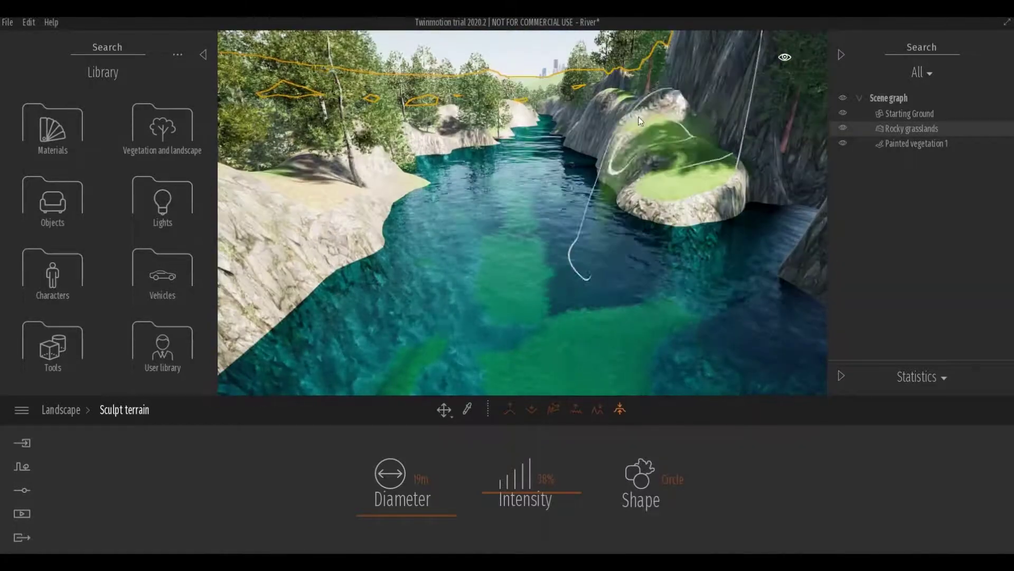
{"action": "left_click_drag", "start_coordinate": [639, 121], "coordinate": [690, 183]}
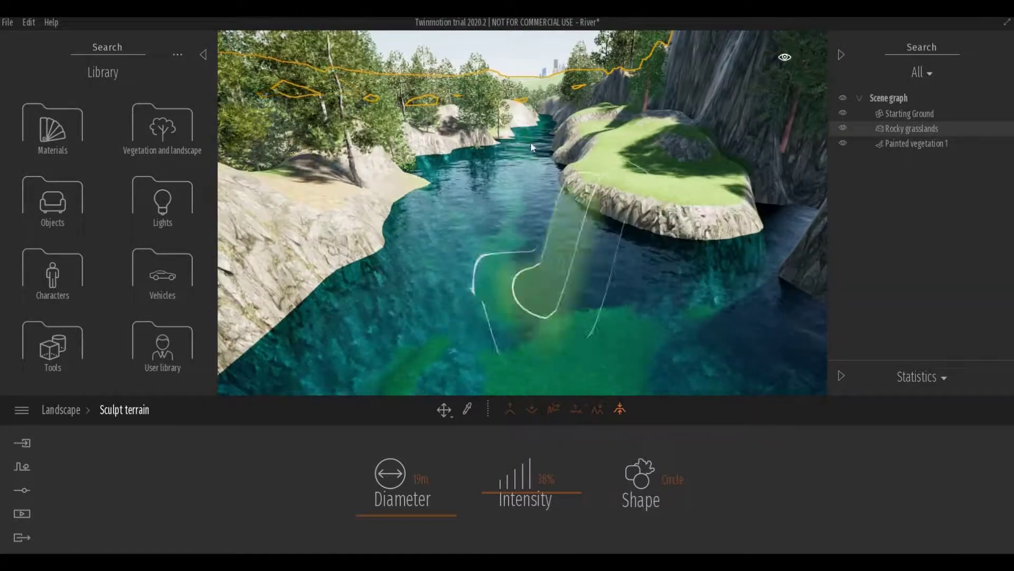
{"action": "left_click_drag", "start_coordinate": [417, 172], "coordinate": [531, 188]}
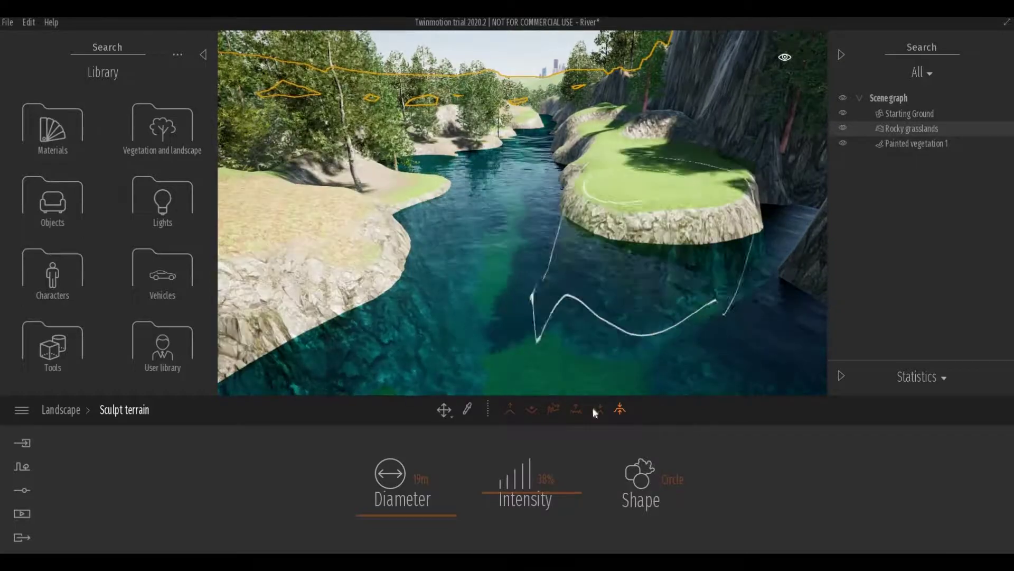
Shrink the brush to 16m then 8m and raise and lower the island's cliff edge
{"action": "left_click", "coordinate": [397, 515]}
{"action": "left_click_drag", "start_coordinate": [397, 515], "coordinate": [380, 515]}
{"action": "left_click", "coordinate": [510, 409]}
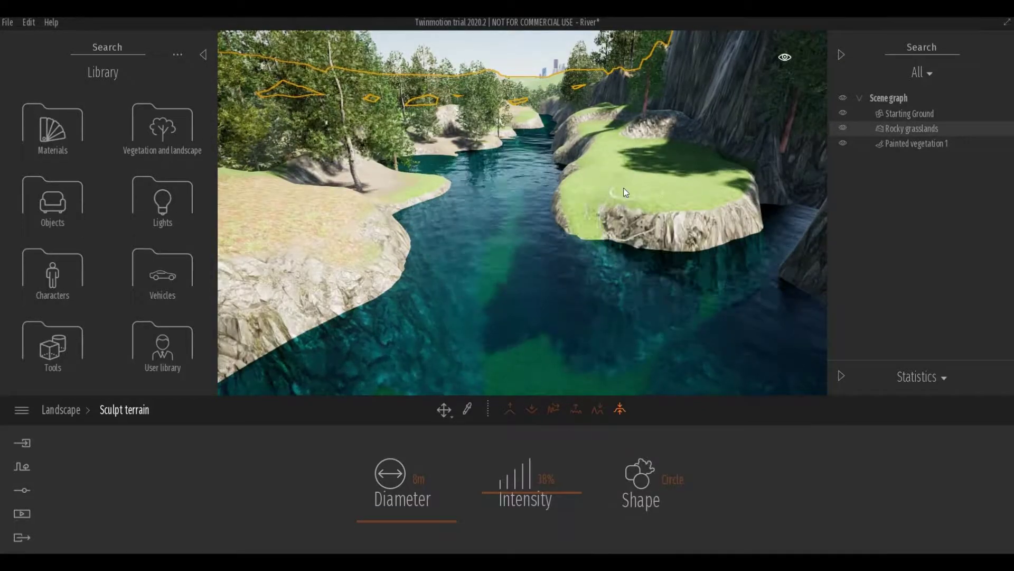
{"action": "left_click_drag", "start_coordinate": [624, 188], "coordinate": [649, 319]}
{"action": "left_click", "coordinate": [531, 408]}
{"action": "left_click_drag", "start_coordinate": [611, 147], "coordinate": [659, 264]}
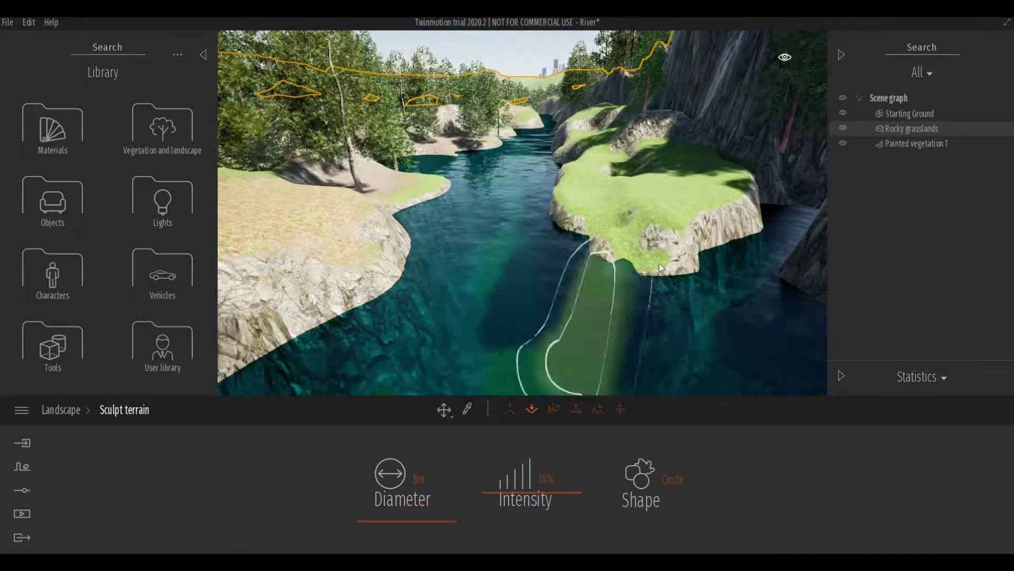
Carve and level the left bank into a flat shelf extending into the water
{"action": "left_click_drag", "start_coordinate": [379, 196], "coordinate": [437, 188]}
{"action": "left_click", "coordinate": [620, 408]}
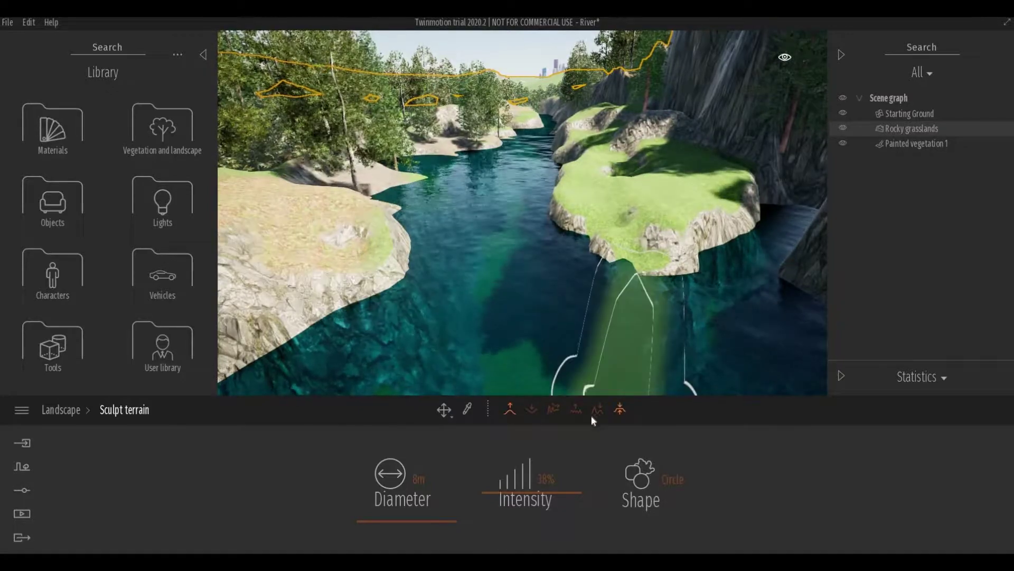
{"action": "left_click_drag", "start_coordinate": [534, 296], "coordinate": [511, 245]}
{"action": "key", "text": "Escape"}
Save the river project with Ctrl+S, inspect Lake 02 and Painted vegetation 1, and reselect Rocky grasslands
{"action": "left_click", "coordinate": [610, 245]}
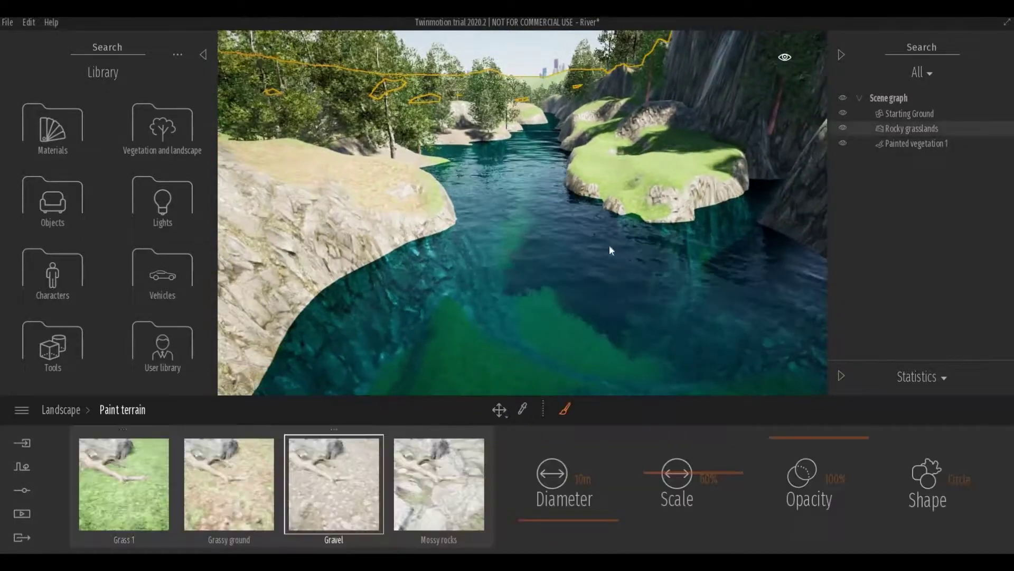
{"action": "left_click", "coordinate": [229, 483]}
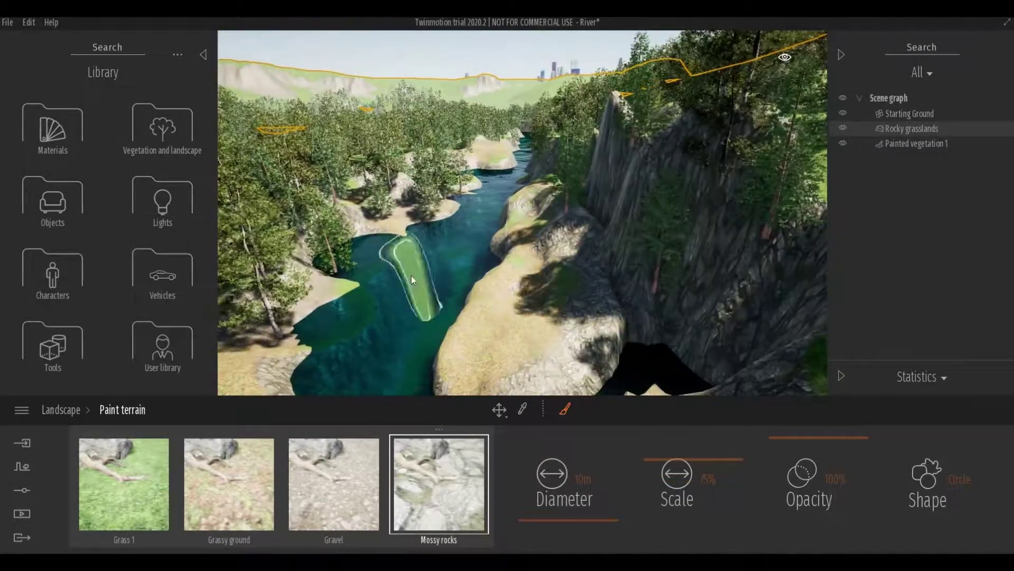
{"action": "key", "text": "ctrl+s"}
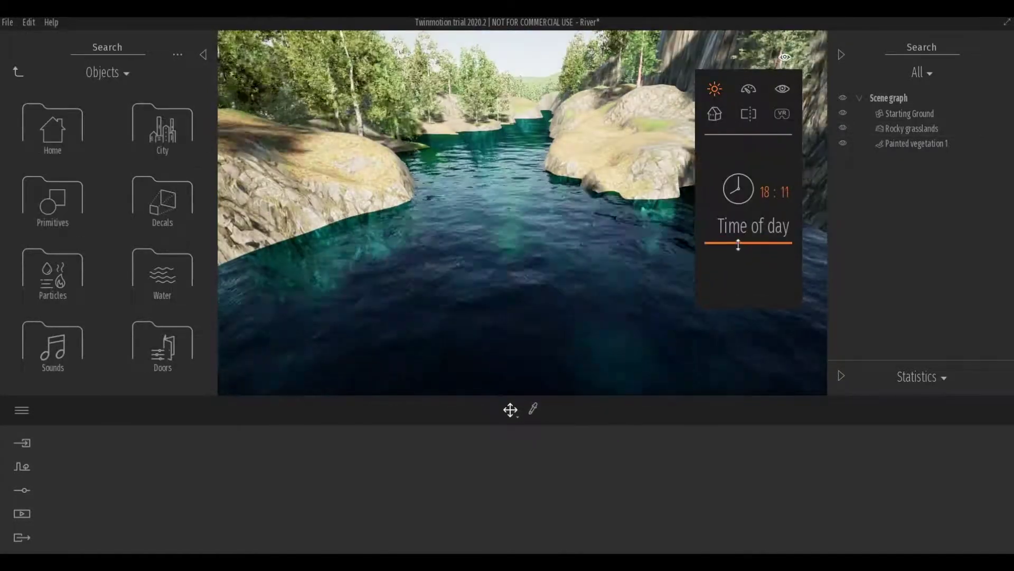
{"action": "left_click", "coordinate": [460, 200]}
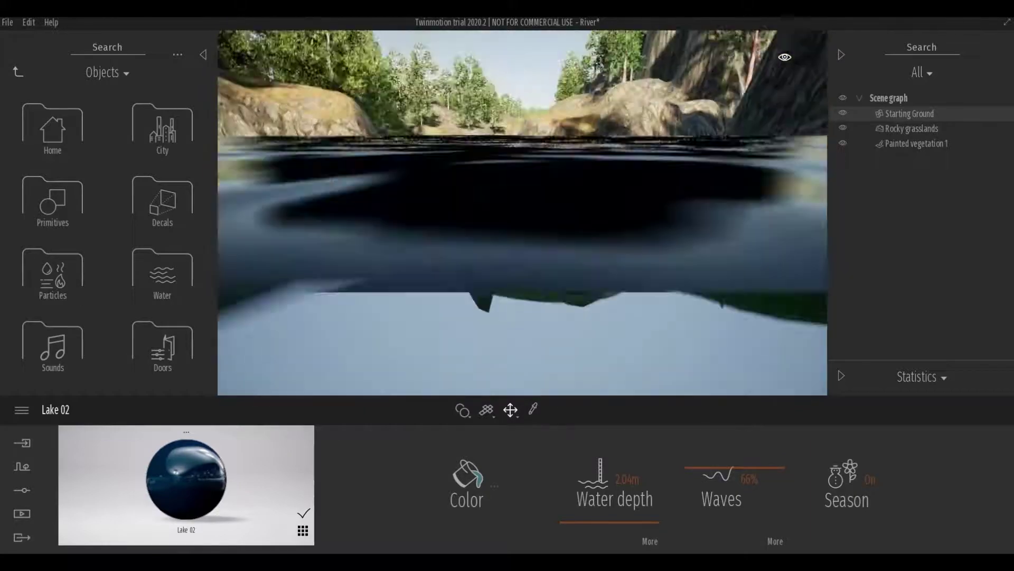
{"action": "left_click", "coordinate": [717, 138]}
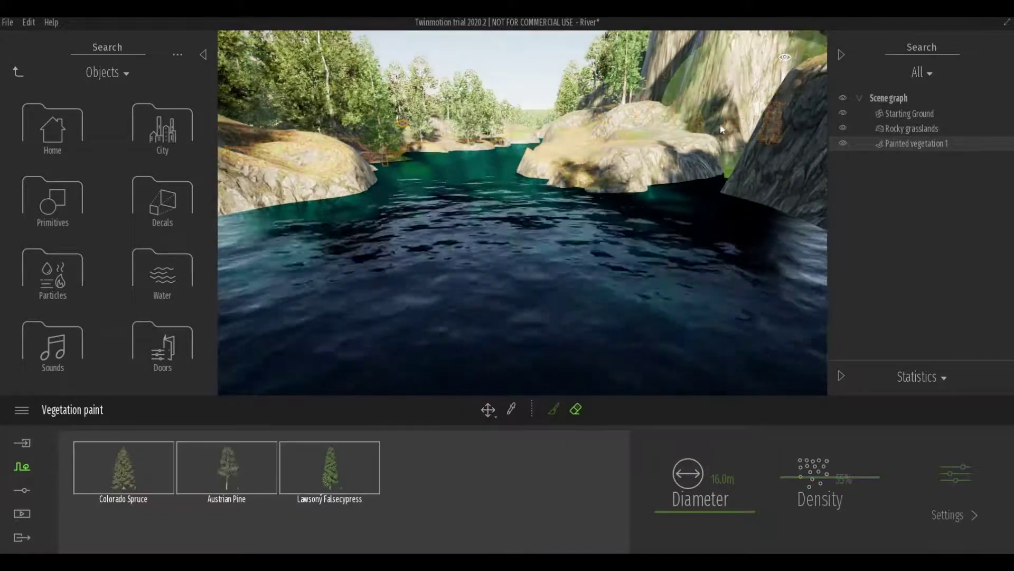
{"action": "left_click", "coordinate": [590, 186]}
Set the Lower sculpt brush to 29% intensity with the Blobs shape
{"action": "left_click", "coordinate": [466, 491]}
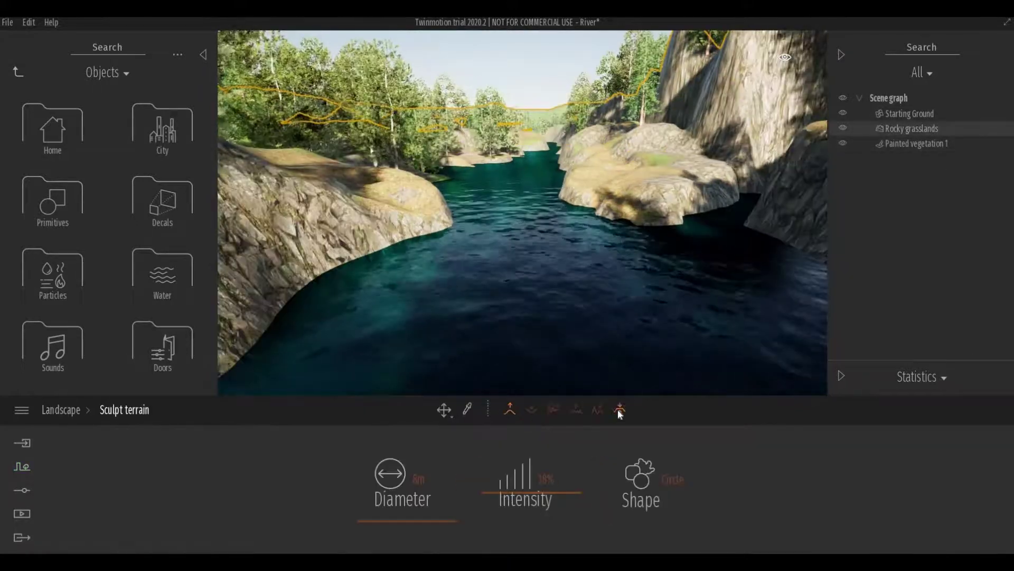
{"action": "left_click", "coordinate": [532, 408]}
{"action": "left_click_drag", "start_coordinate": [508, 498], "coordinate": [489, 499]}
{"action": "left_click", "coordinate": [641, 483]}
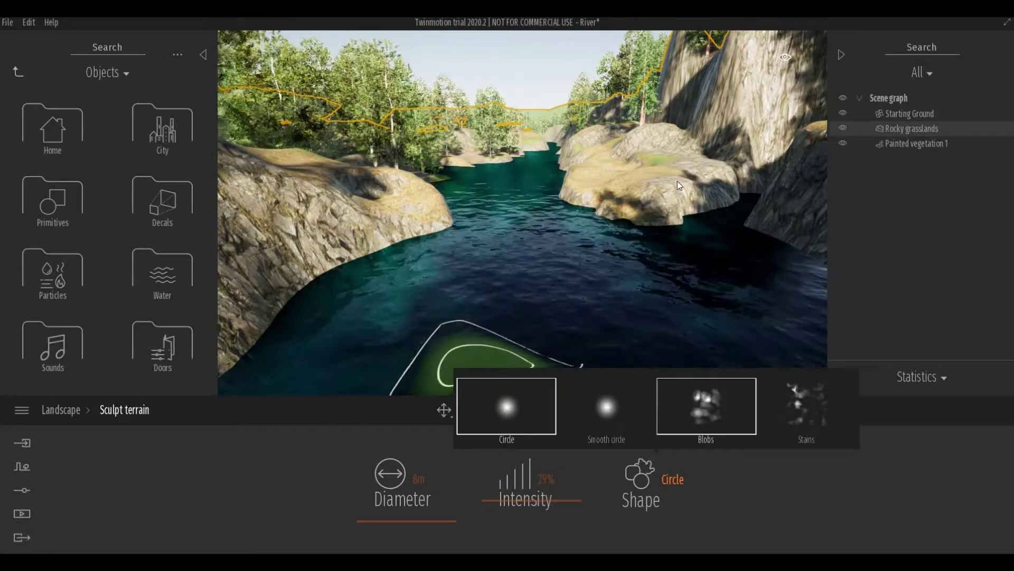
{"action": "left_click", "coordinate": [705, 404]}
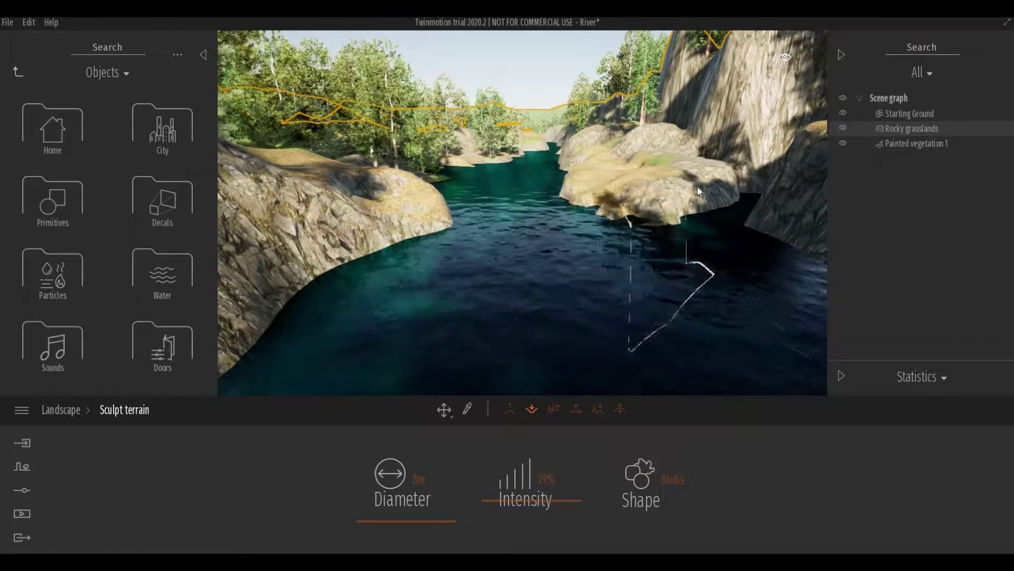
{"action": "left_click", "coordinate": [162, 274]}
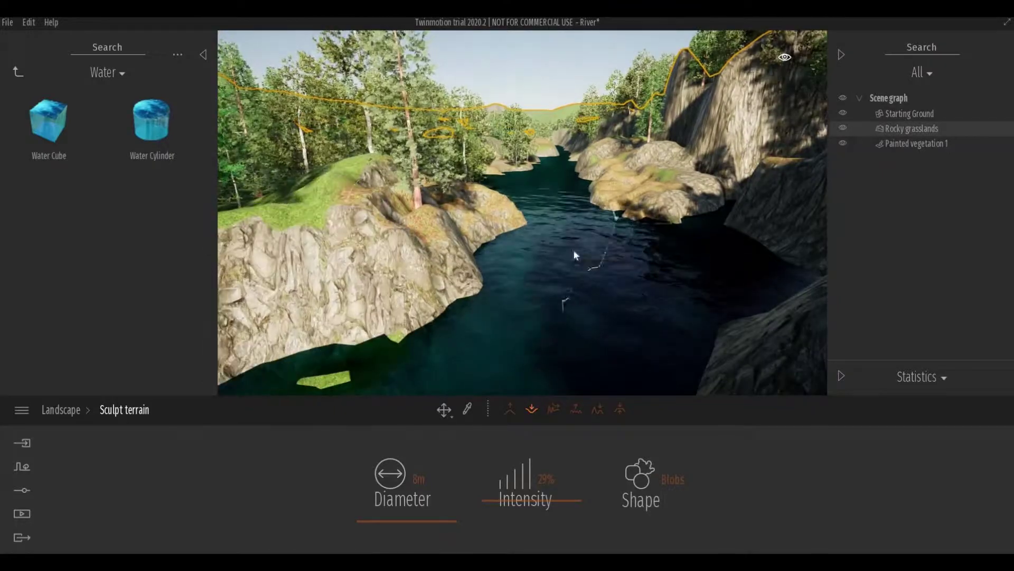
Raise the river rock into a green-topped island and flatten its tall spire into a low mound
{"action": "mouse_move", "coordinate": [573, 249]}
{"action": "right_mouse_down"}
{"action": "mouse_move", "coordinate": [469, 259]}
{"action": "mouse_move", "coordinate": [630, 296]}
{"action": "mouse_move", "coordinate": [522, 322]}
{"action": "right_mouse_up"}
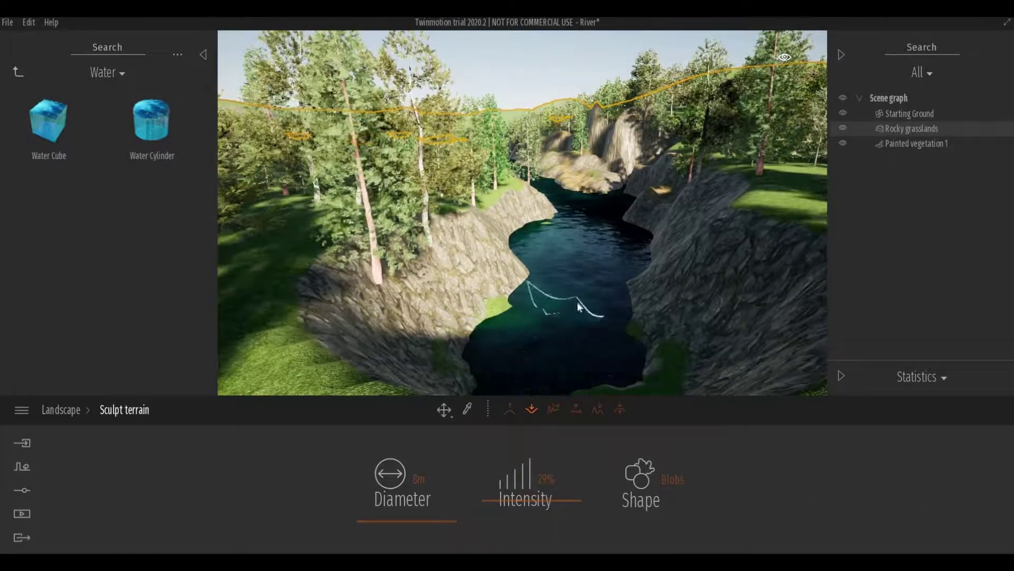
{"action": "mouse_move", "coordinate": [577, 302]}
{"action": "right_mouse_down"}
{"action": "mouse_move", "coordinate": [696, 220]}
{"action": "mouse_move", "coordinate": [550, 255]}
{"action": "mouse_move", "coordinate": [718, 246]}
{"action": "mouse_move", "coordinate": [606, 214]}
{"action": "mouse_move", "coordinate": [753, 142]}
{"action": "mouse_move", "coordinate": [487, 229]}
{"action": "right_mouse_up"}
{"action": "left_click", "coordinate": [508, 410]}
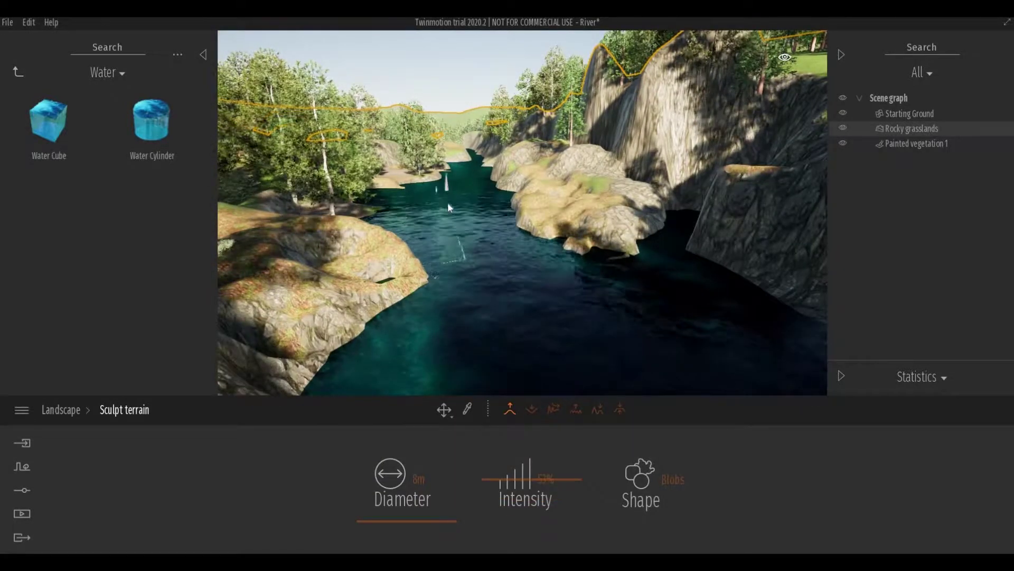
{"action": "mouse_move", "coordinate": [448, 202]}
{"action": "right_mouse_down"}
{"action": "mouse_move", "coordinate": [448, 321]}
{"action": "mouse_move", "coordinate": [487, 339]}
{"action": "mouse_move", "coordinate": [442, 288]}
{"action": "right_mouse_up"}
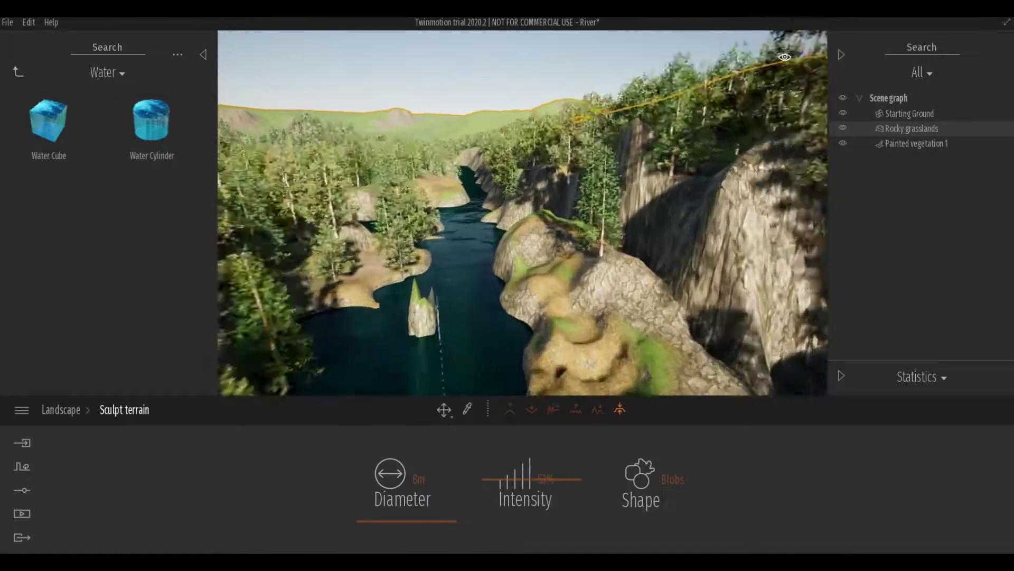
{"action": "mouse_move", "coordinate": [442, 288]}
{"action": "left_mouse_down"}
{"action": "mouse_move", "coordinate": [421, 280]}
{"action": "mouse_move", "coordinate": [469, 291]}
{"action": "left_mouse_up"}
{"action": "scroll", "coordinate": [470, 291], "scroll_direction": "up", "scroll_amount": 3}
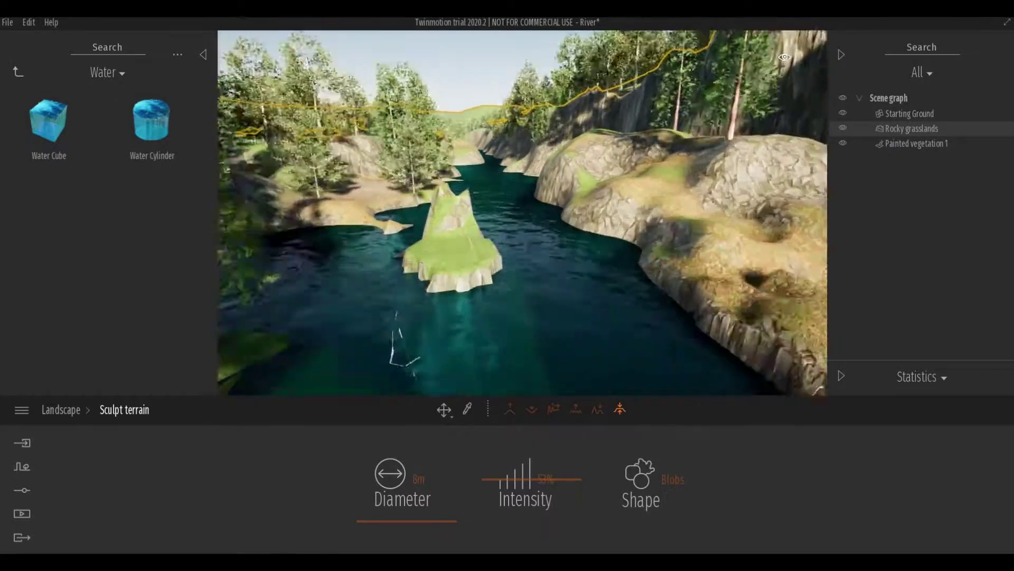
{"action": "scroll", "coordinate": [497, 285], "scroll_direction": "up", "scroll_amount": 2}
{"action": "mouse_move", "coordinate": [492, 233]}
{"action": "left_mouse_down"}
{"action": "mouse_move", "coordinate": [481, 226]}
{"action": "mouse_move", "coordinate": [495, 244]}
{"action": "mouse_move", "coordinate": [447, 249]}
{"action": "left_mouse_up"}
{"action": "right_click", "coordinate": [513, 477]}
With an 8m Circle sculpt brush, raise a low flat rocky plateau from the river
{"action": "left_click", "coordinate": [615, 467]}
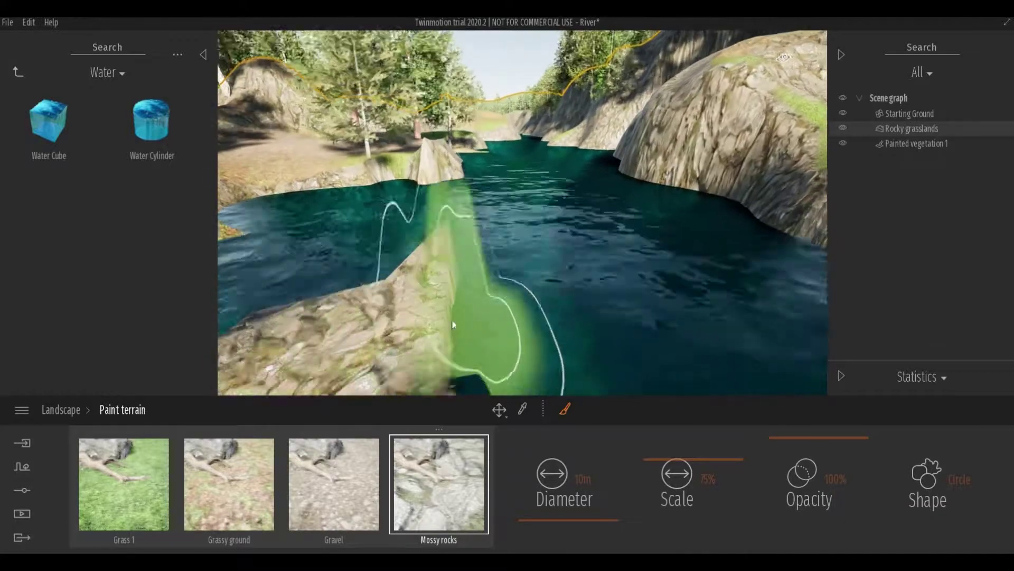
{"action": "right_click", "coordinate": [582, 496]}
{"action": "left_click", "coordinate": [474, 484]}
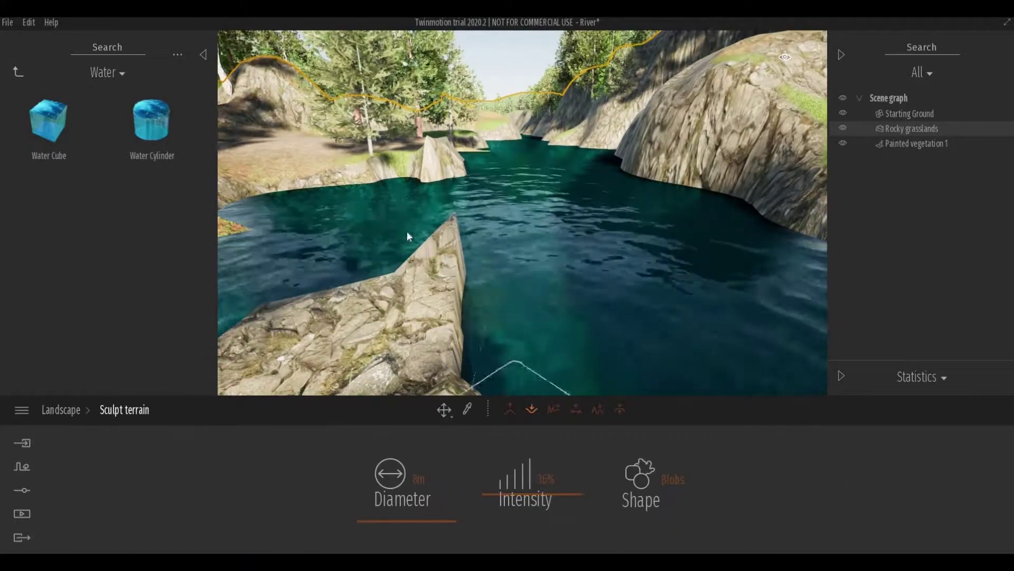
{"action": "left_click", "coordinate": [507, 408]}
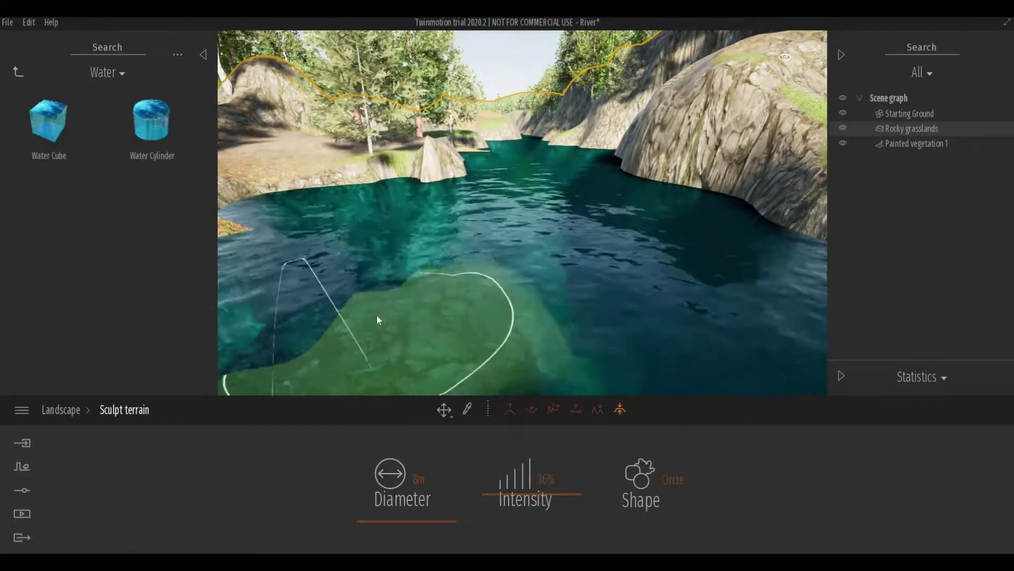
{"action": "left_click_drag", "start_coordinate": [490, 273], "coordinate": [464, 208]}
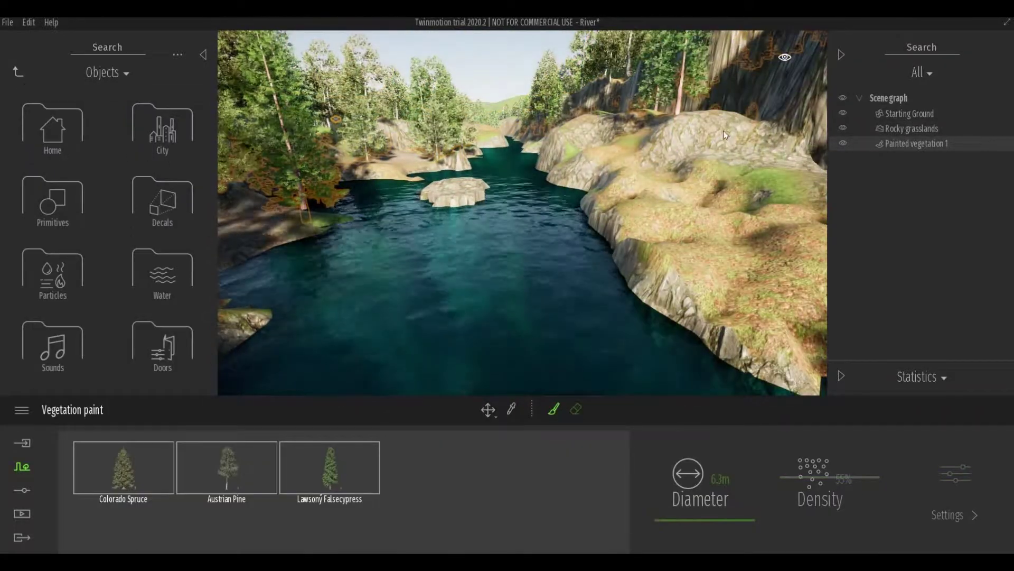
Paint an extra tree on the rocky slope and set the time of day to 20:20
{"action": "left_click", "coordinate": [720, 146]}
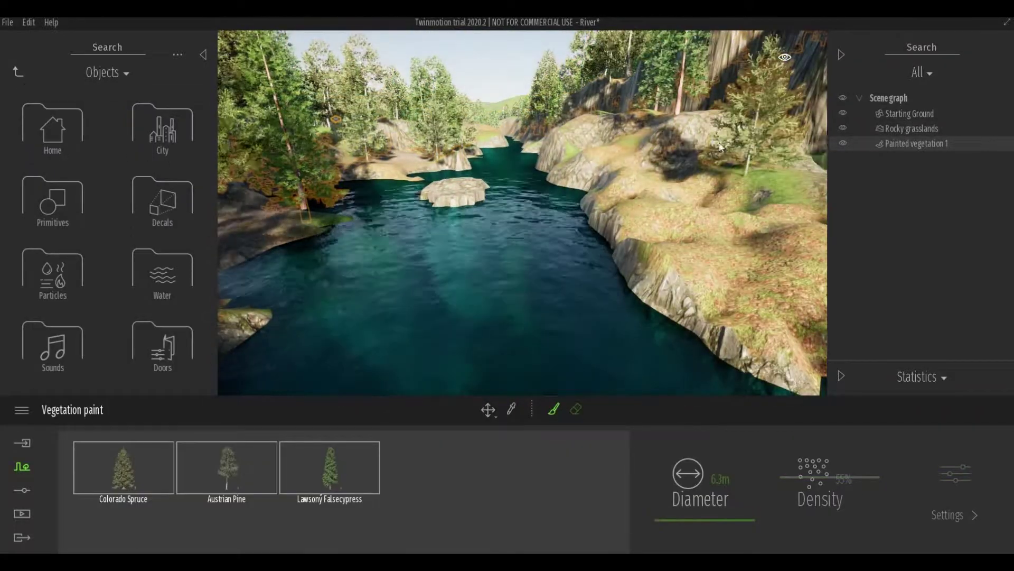
{"action": "right_click_drag", "start_coordinate": [774, 209], "coordinate": [658, 274]}
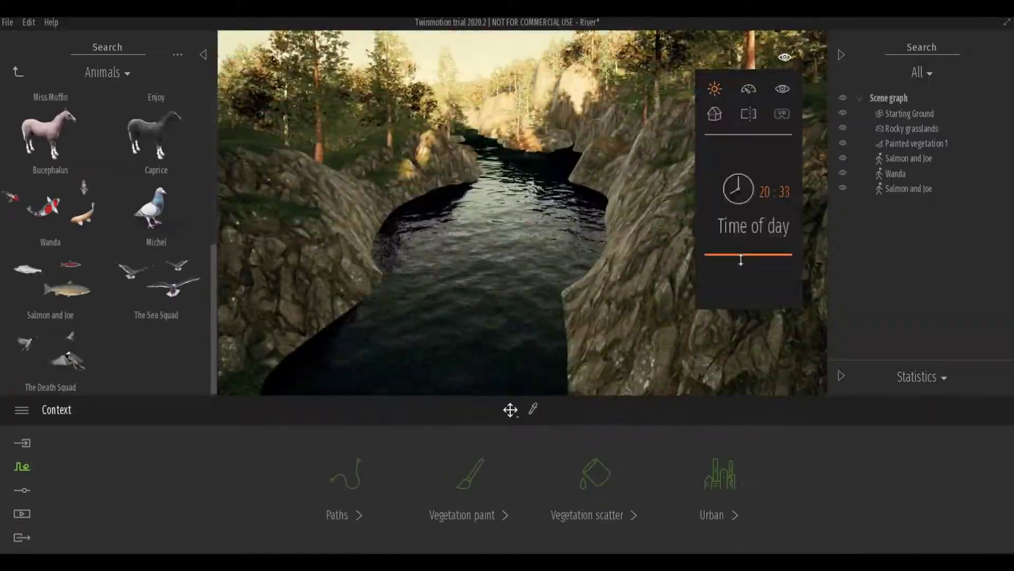
{"action": "left_click_drag", "start_coordinate": [738, 253], "coordinate": [744, 253]}
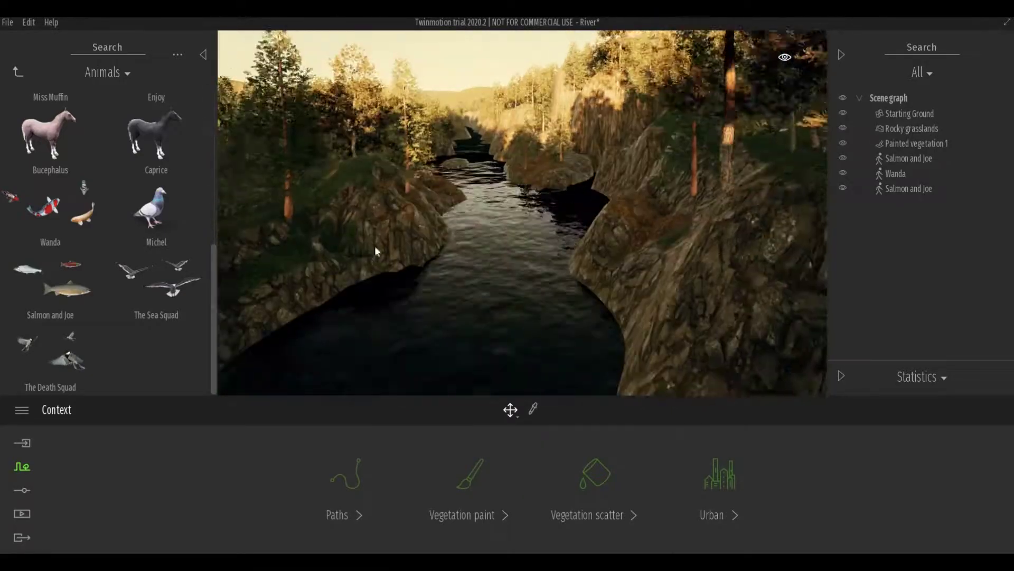
{"action": "left_click", "coordinate": [21, 513]}
Capture the current view as still image Image1 and raise its ambient light to 1.27
{"action": "left_click", "coordinate": [282, 474]}
{"action": "left_click", "coordinate": [108, 473]}
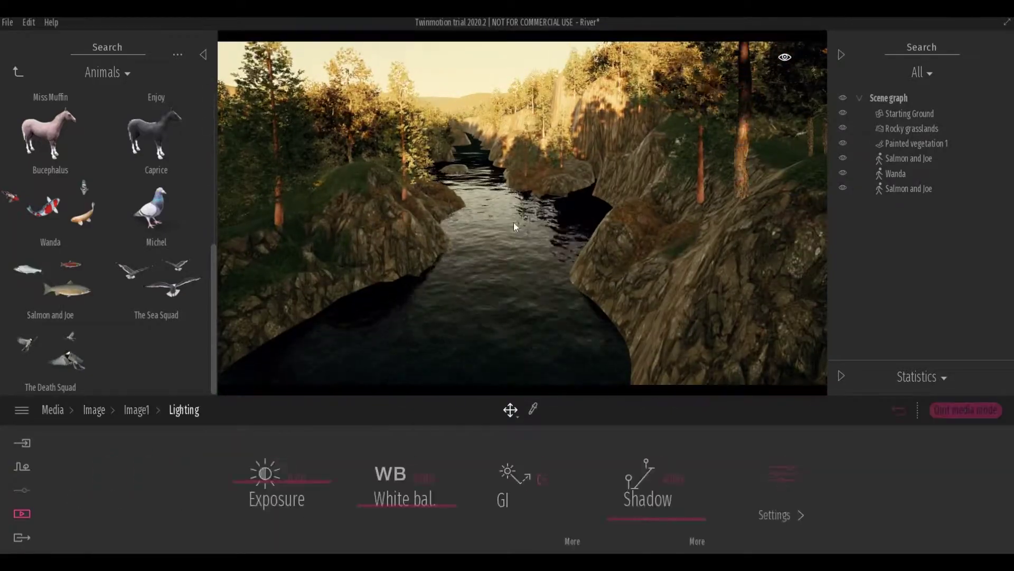
{"action": "left_click", "coordinate": [777, 515]}
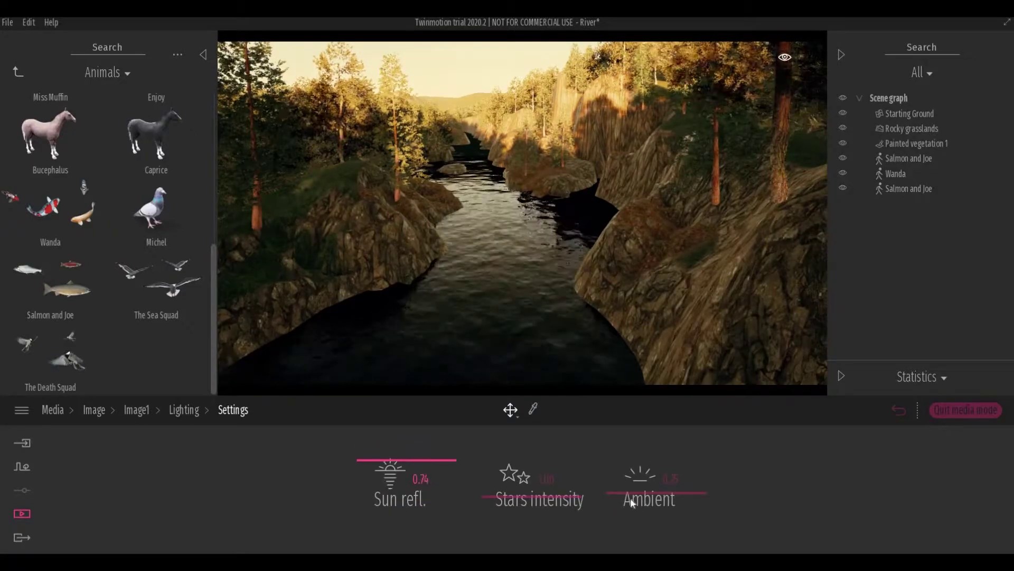
{"action": "left_click_drag", "start_coordinate": [632, 500], "coordinate": [639, 484]}
Nudge Image1's weather slightly toward sunny
{"action": "left_click", "coordinate": [202, 419]}
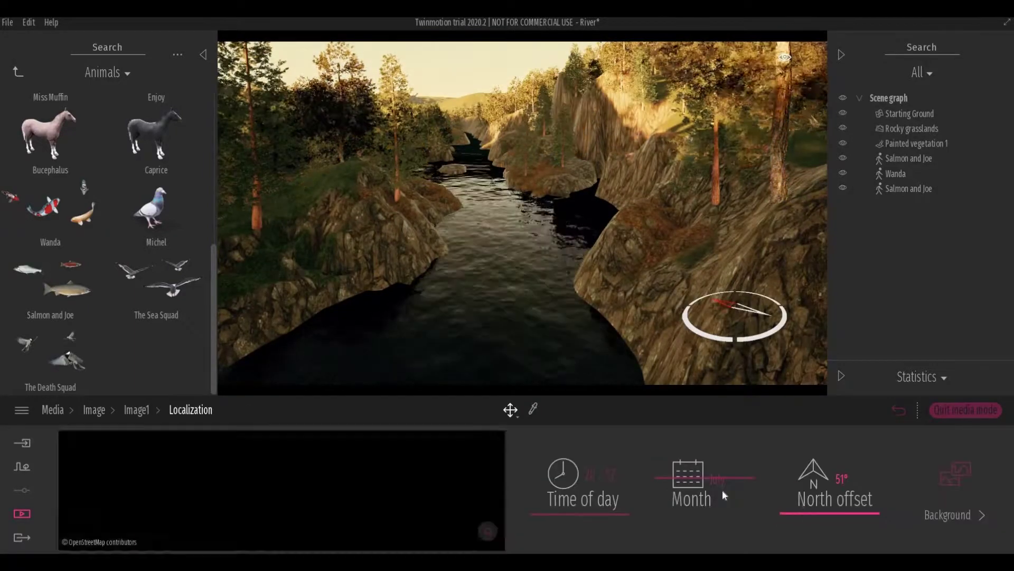
{"action": "left_click", "coordinate": [80, 479]}
{"action": "left_click_drag", "start_coordinate": [185, 477], "coordinate": [138, 476]}
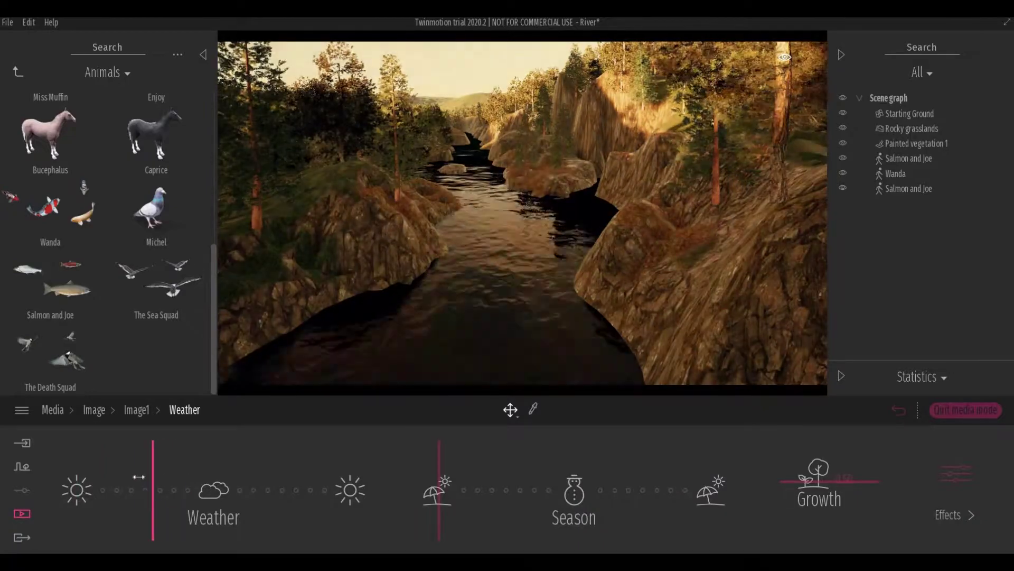
{"action": "left_click", "coordinate": [94, 410]}
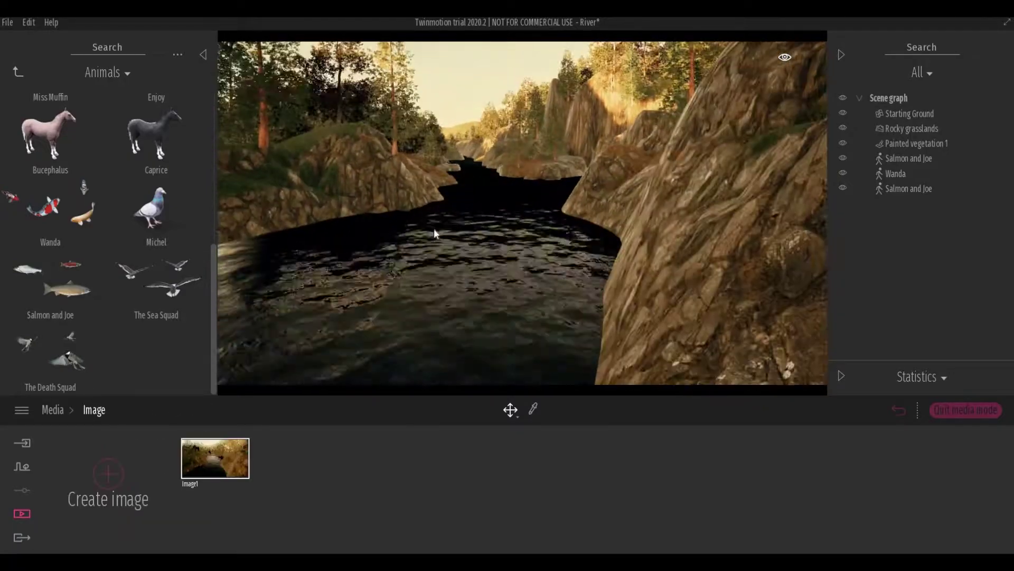
Fly further down the river and lower Image1's exposure from 0.22 to -0.03
{"action": "mouse_move", "coordinate": [417, 242]}
{"action": "left_mouse_down"}
{"action": "mouse_move", "coordinate": [465, 226]}
{"action": "mouse_move", "coordinate": [400, 246]}
{"action": "left_mouse_up"}
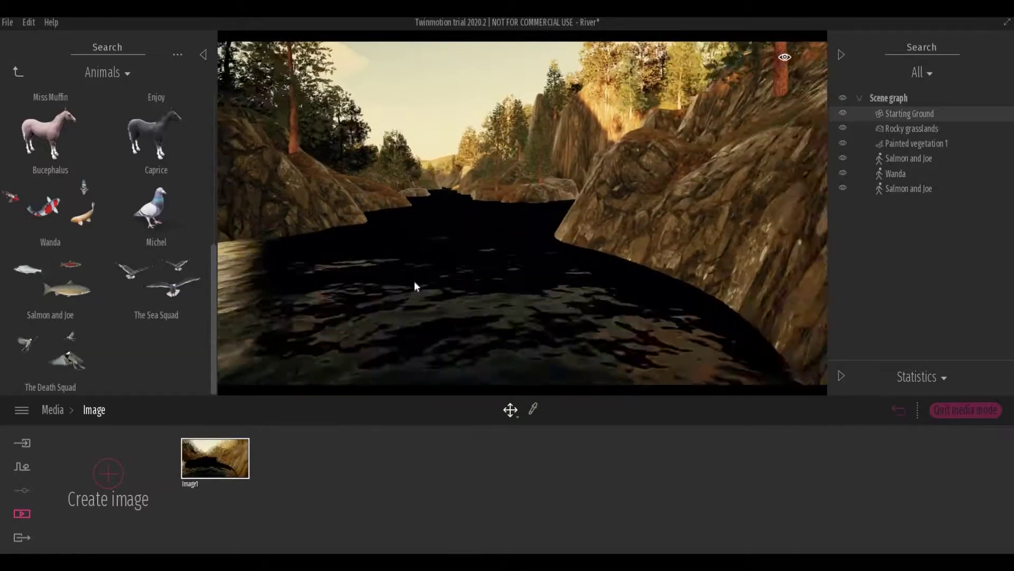
{"action": "left_click", "coordinate": [222, 459]}
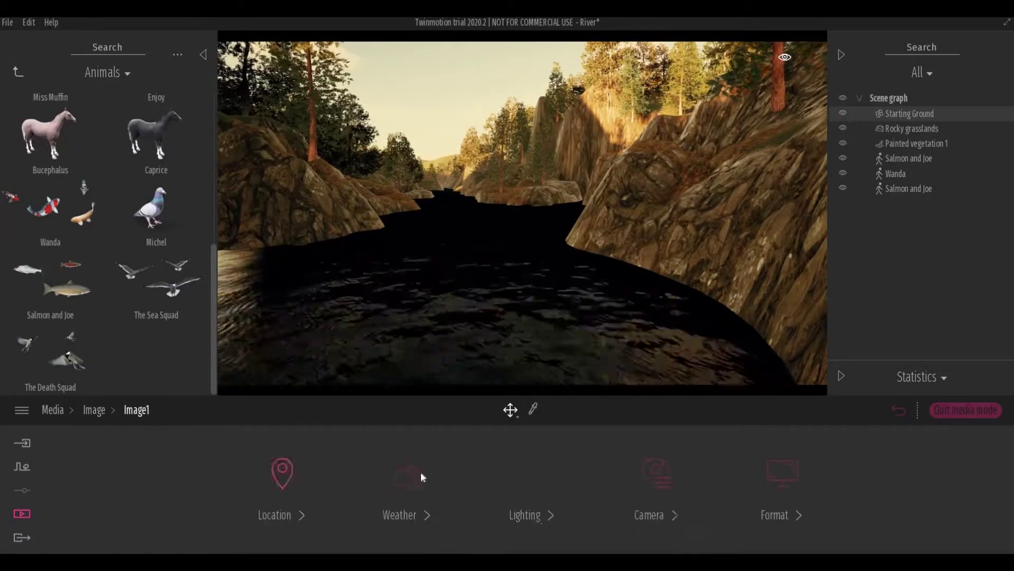
{"action": "left_click_drag", "start_coordinate": [277, 479], "coordinate": [503, 491]}
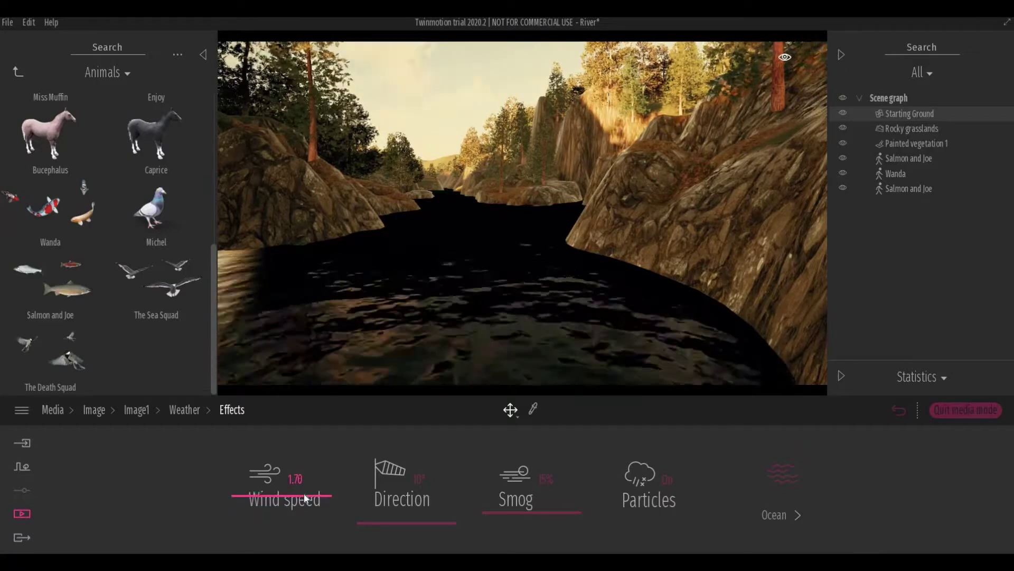
Jump to Image1's viewpoint and re-capture a second still image from the low river view
{"action": "left_click", "coordinate": [98, 418]}
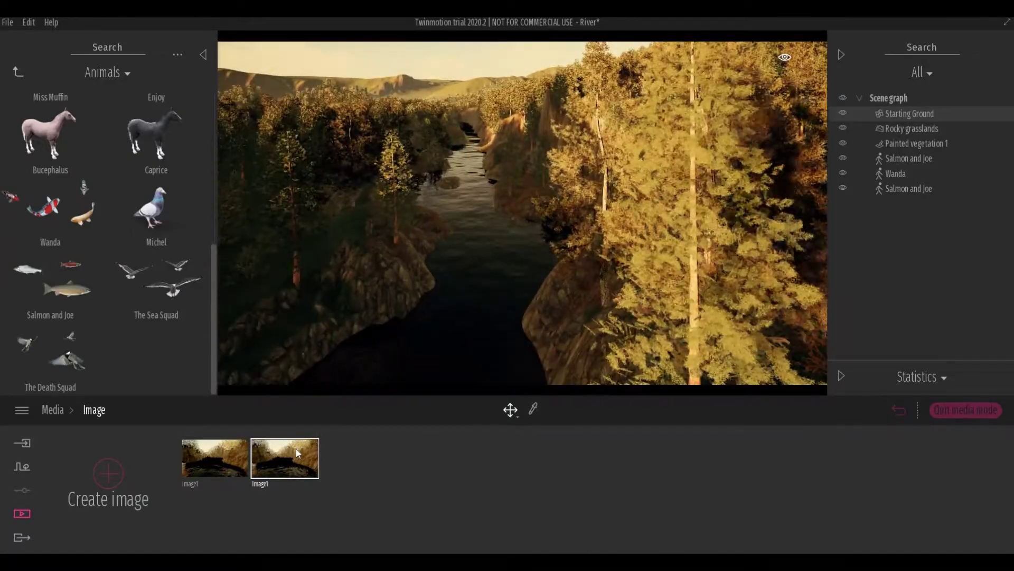
{"action": "left_click", "coordinate": [295, 449]}
{"action": "mouse_move", "coordinate": [214, 458]}
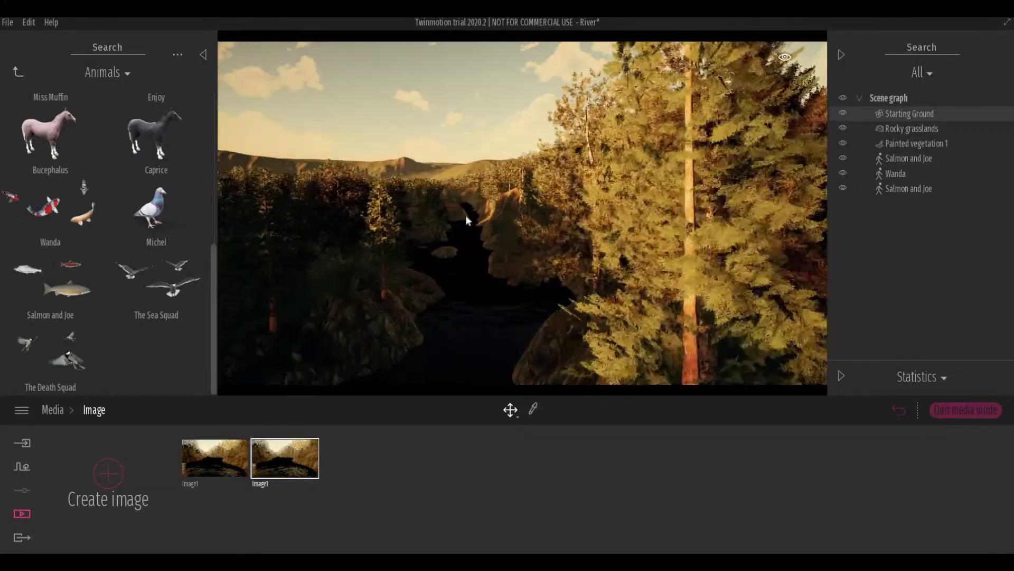
{"action": "left_click", "coordinate": [293, 433]}
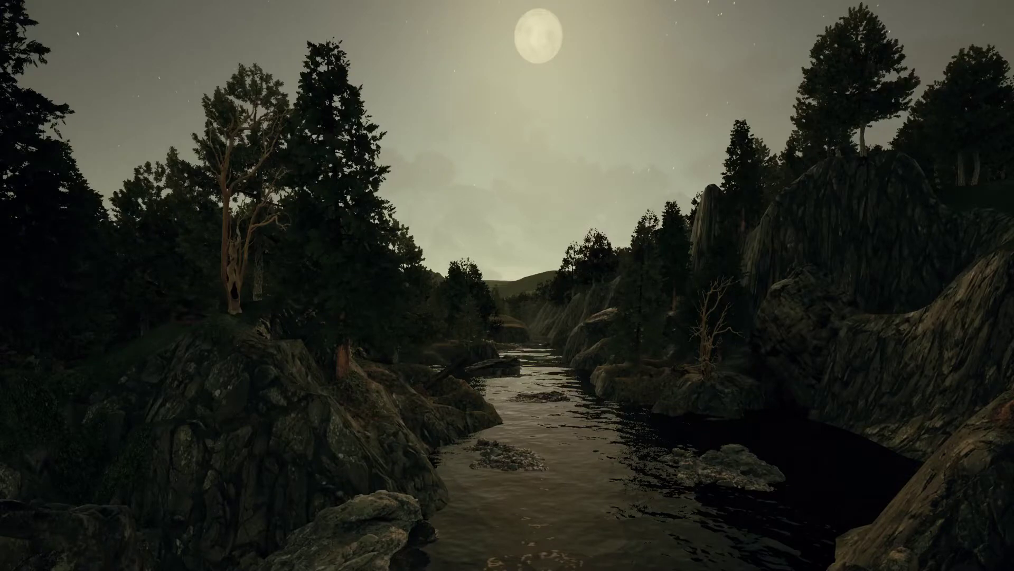